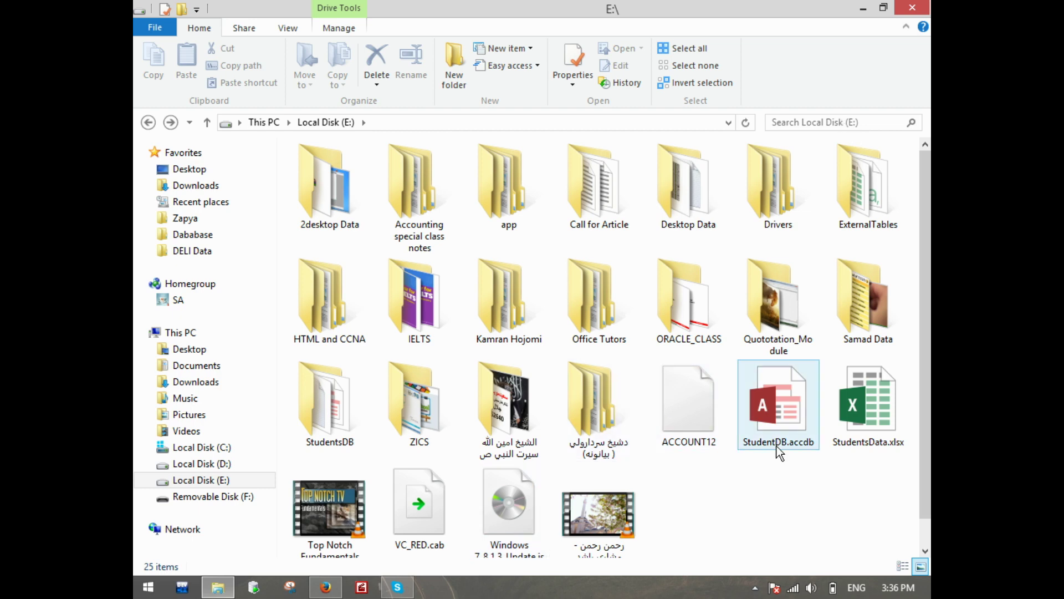
Show hidden items in the Local Disk (E:) folder view
left_click(594, 213)
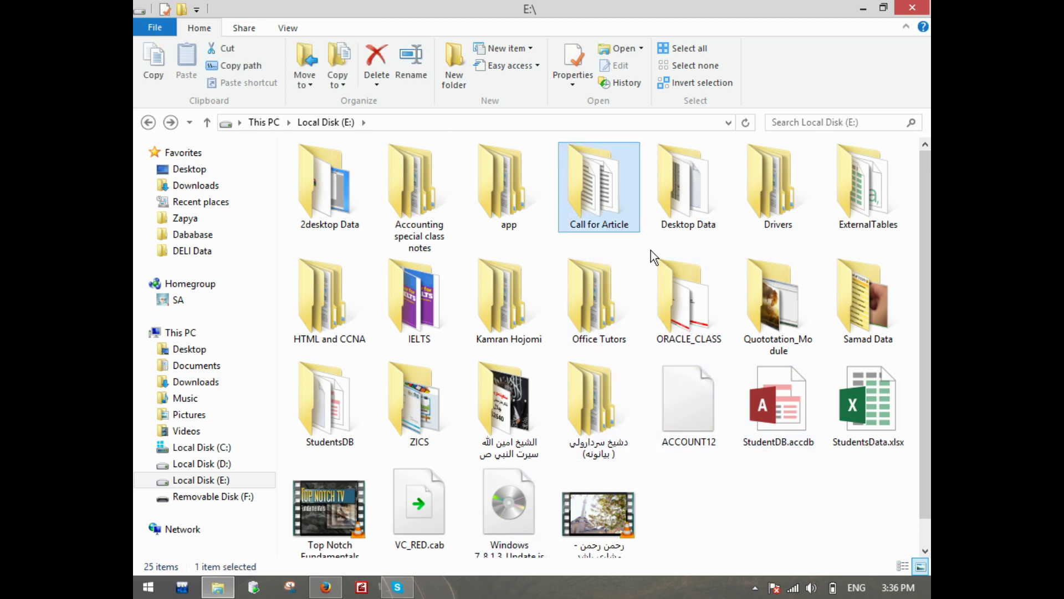
left_click(287, 28)
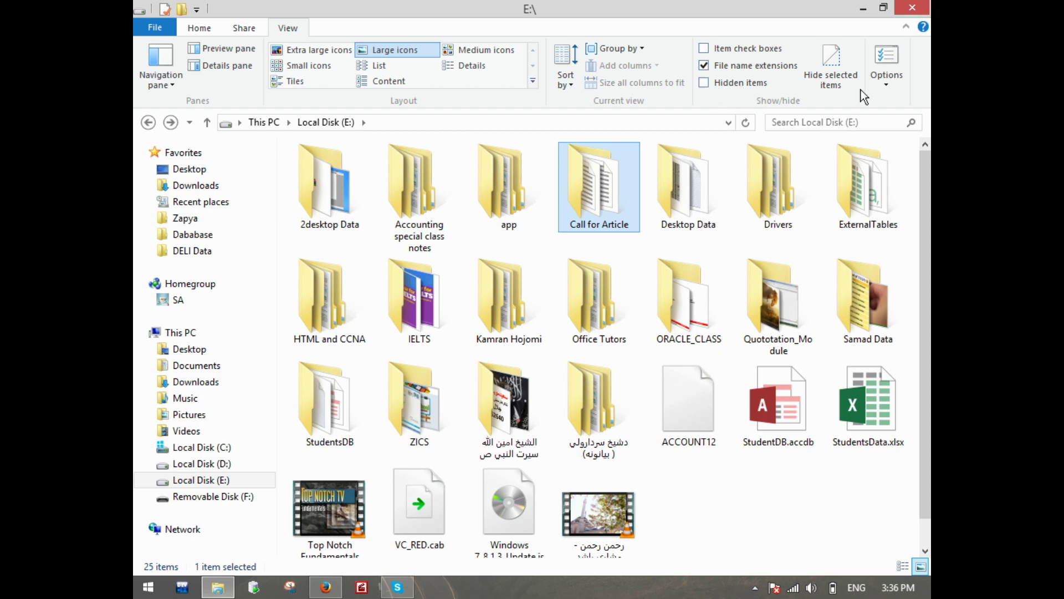
left_click(728, 82)
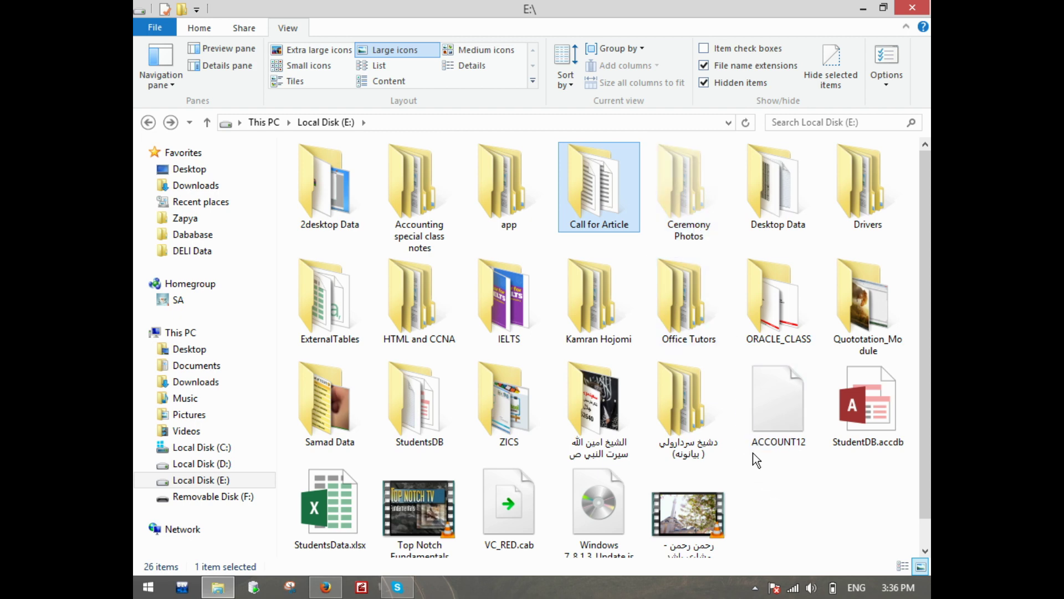
Inspect the attributes in the Ceremony Photos folder's properties and close them without changes
right_click(690, 168)
left_click(736, 514)
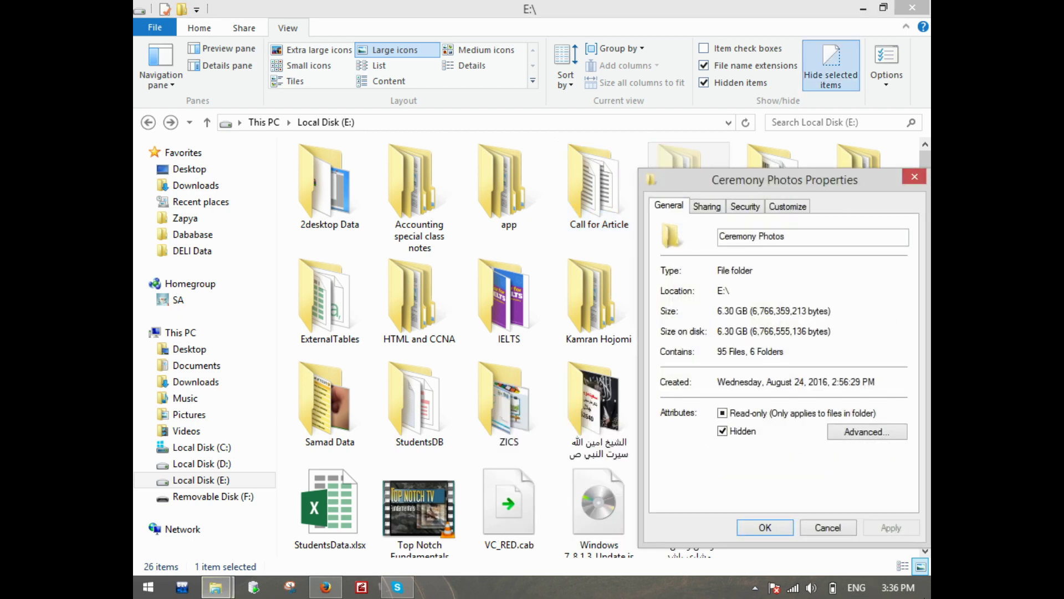
left_click(846, 525)
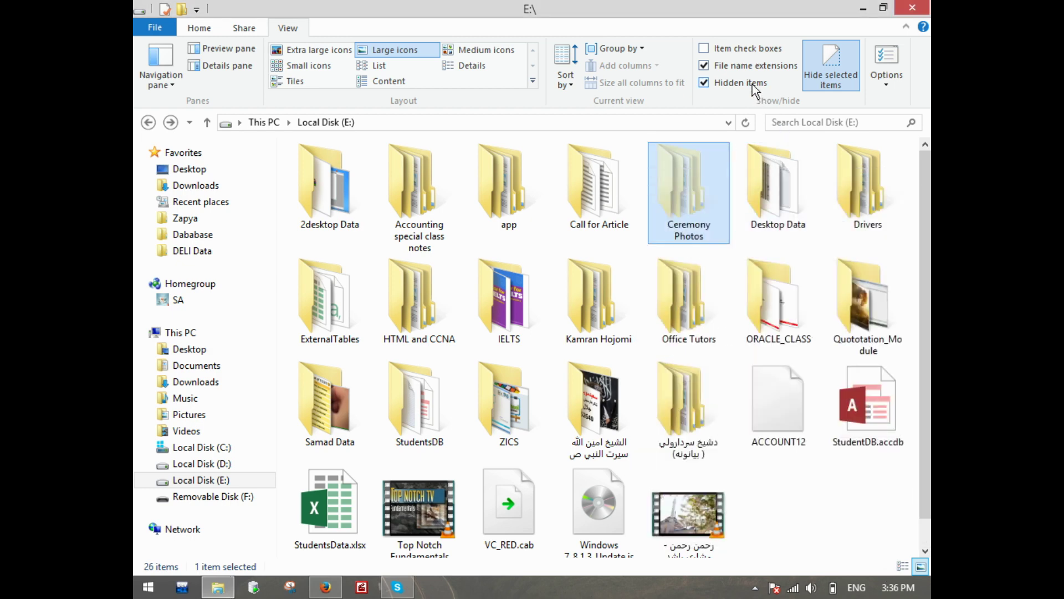
Toggle the display of hidden items on drive E: off and back on
left_click(742, 83)
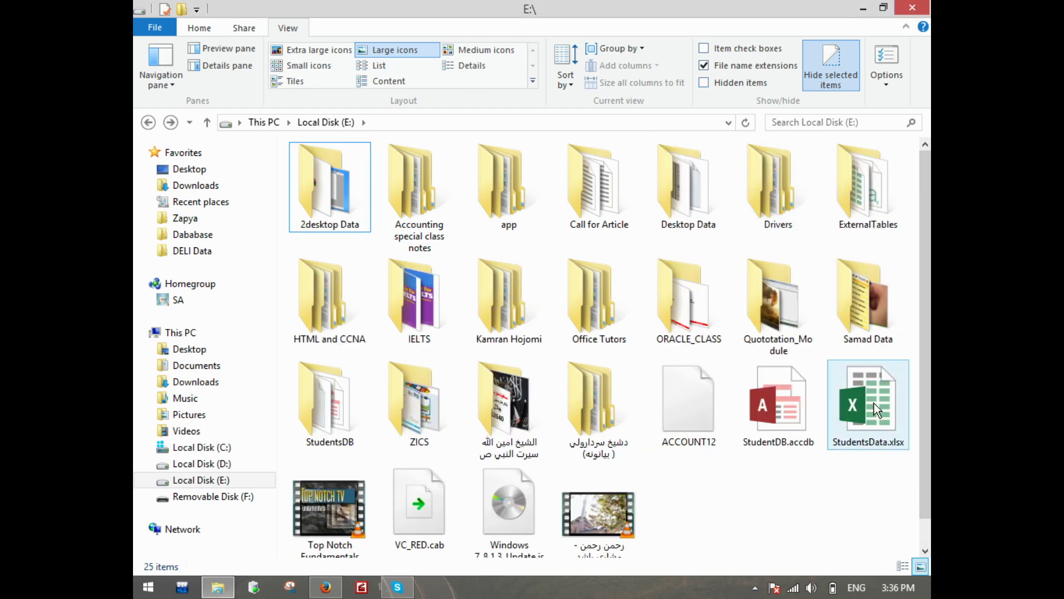
mouse_move(874, 403)
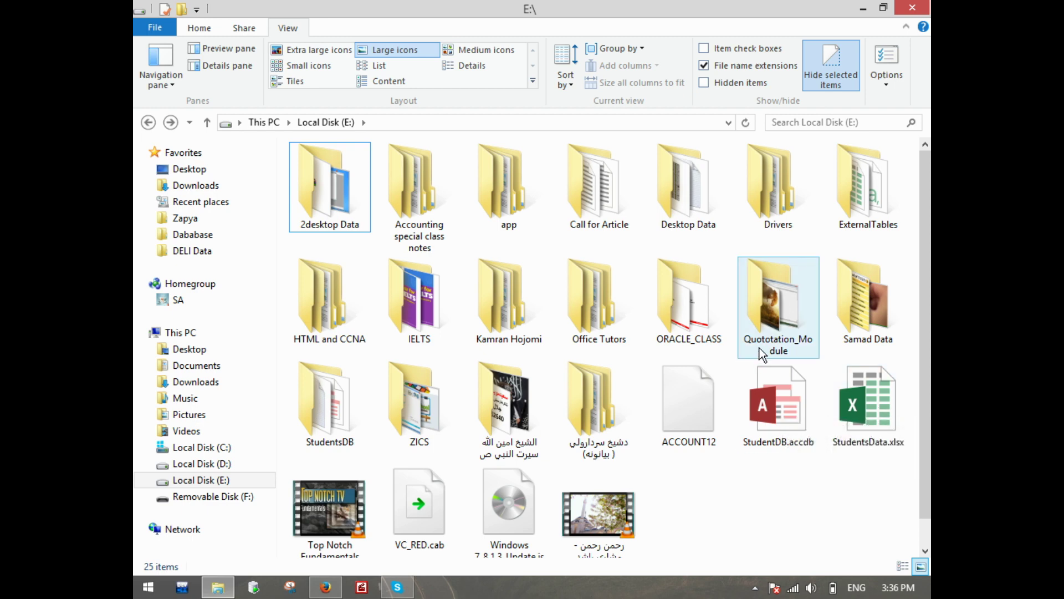
mouse_move(759, 347)
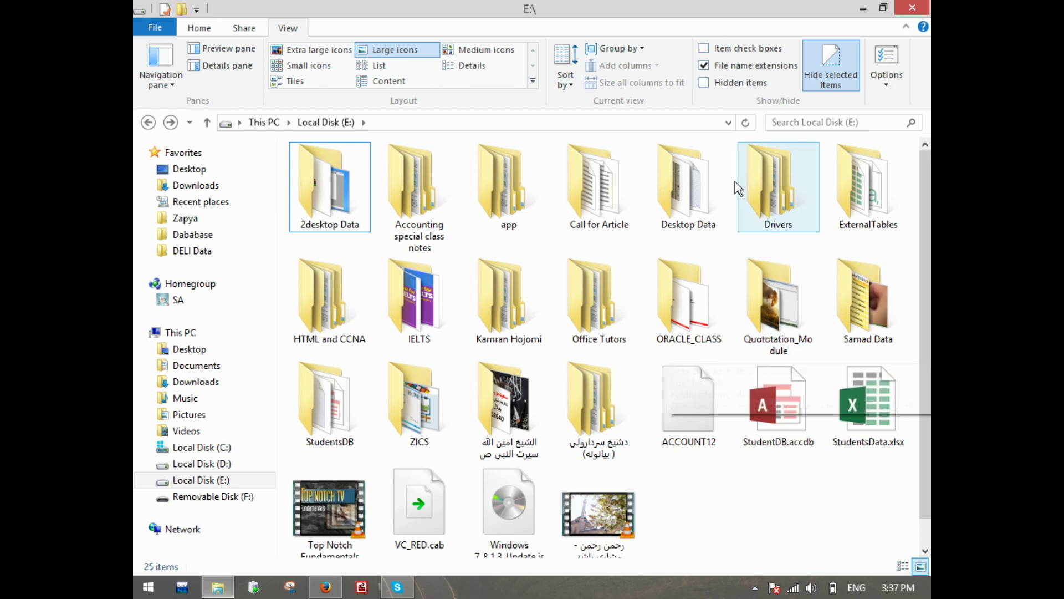
left_click(739, 83)
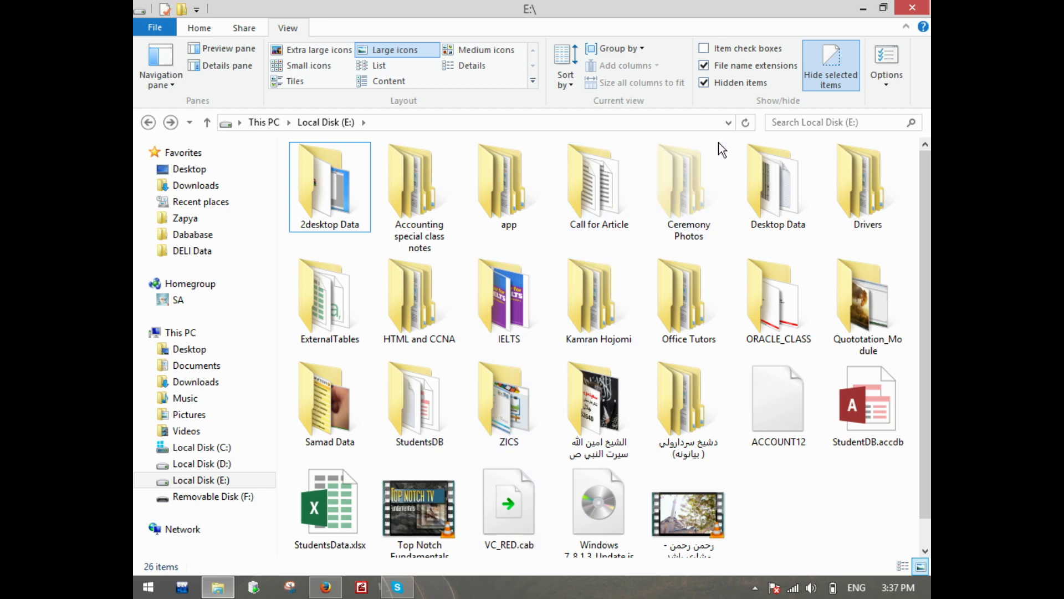
left_click(738, 87)
left_click(741, 86)
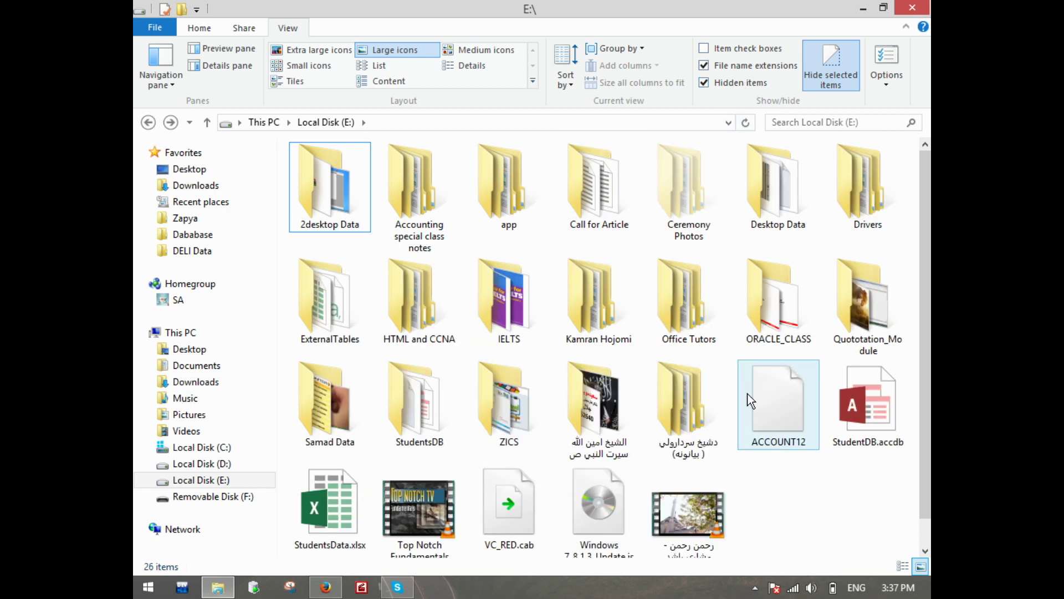
Remove the Hidden attribute from the Ceremony Photos folder, applying the change to this folder only
right_click(668, 192)
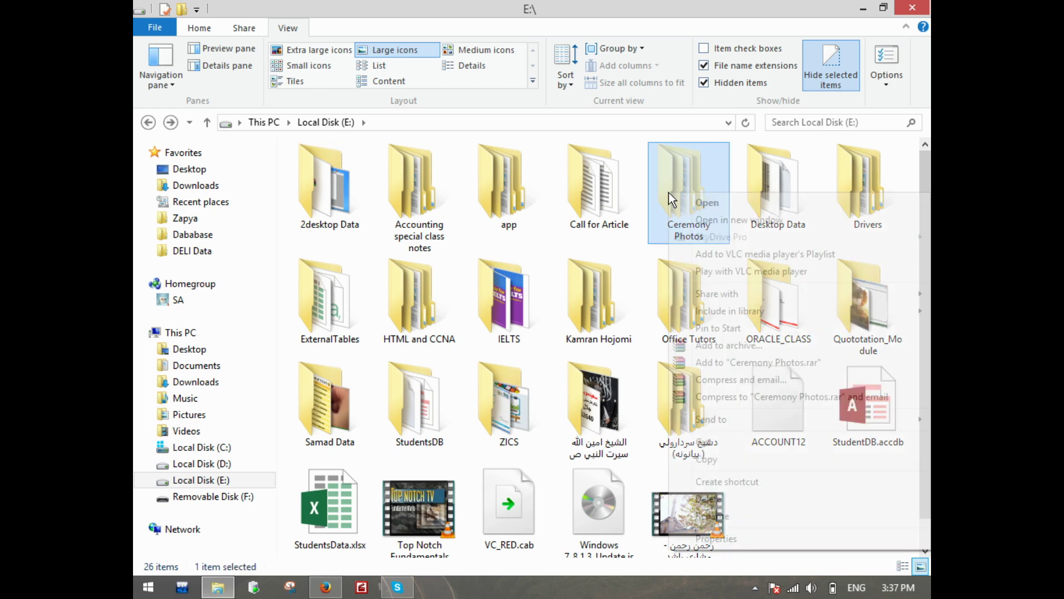
left_click(729, 537)
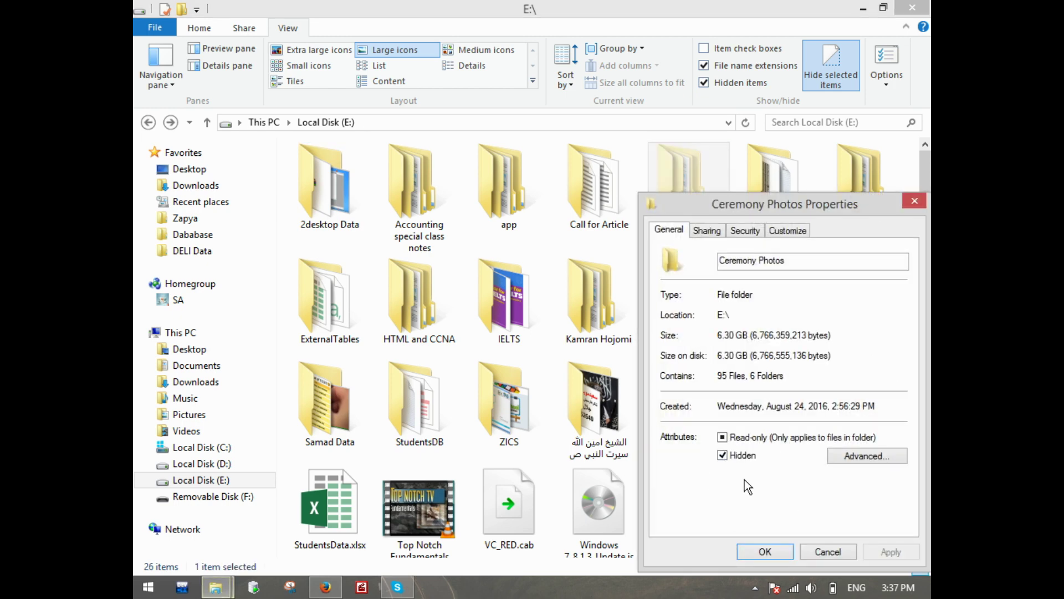
left_click(734, 456)
left_click(765, 552)
left_click(680, 349)
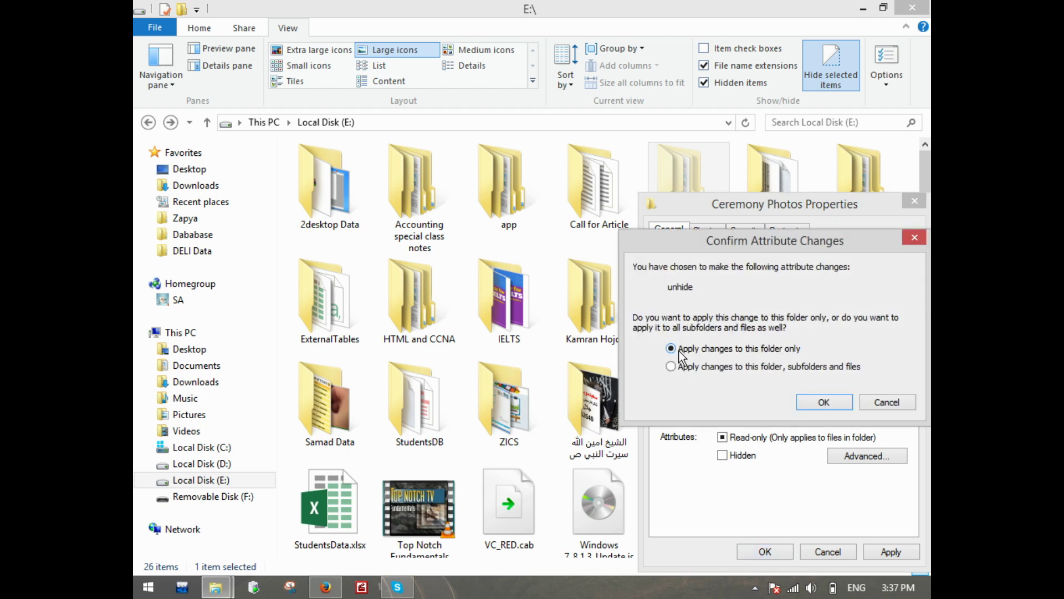
left_click(814, 403)
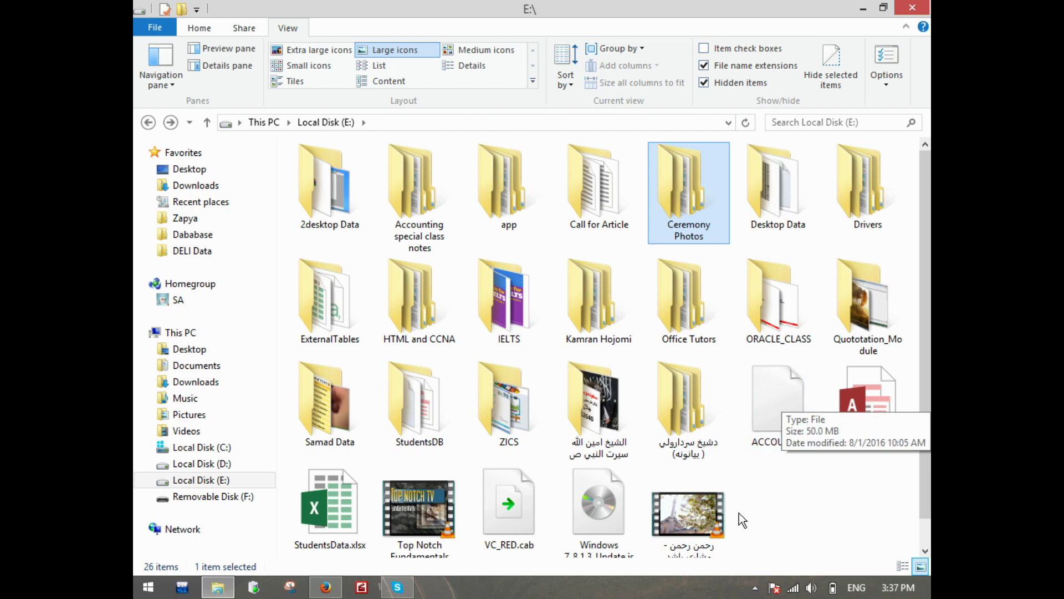
Deselect the folder and turn off the display of hidden items on drive E:
left_click(784, 514)
left_click(737, 86)
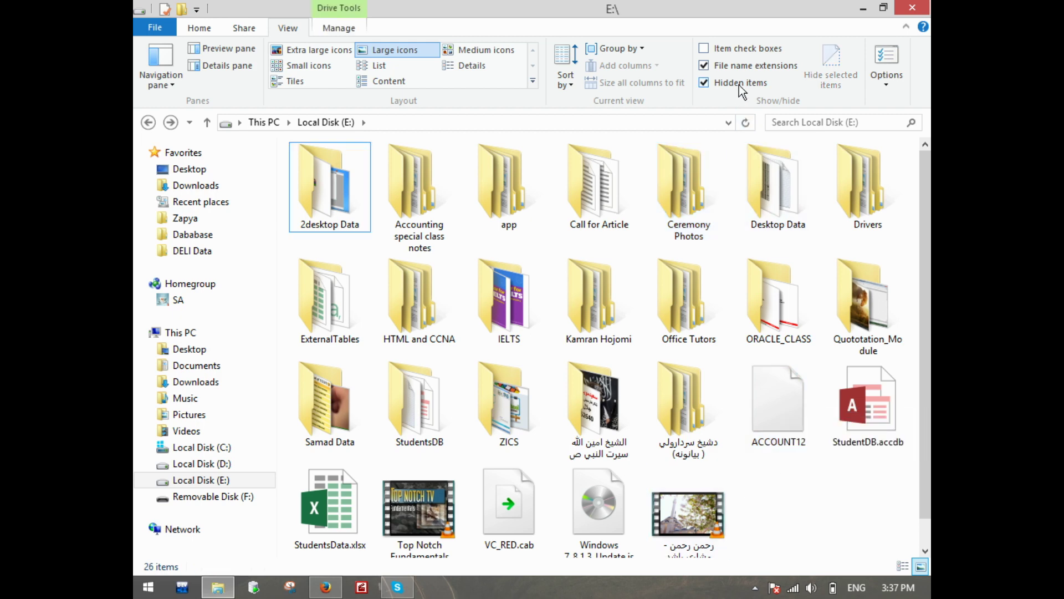
left_click(739, 85)
Review the Hidden attribute in the Ceremony Photos folder's properties and close them without changes
right_click(687, 179)
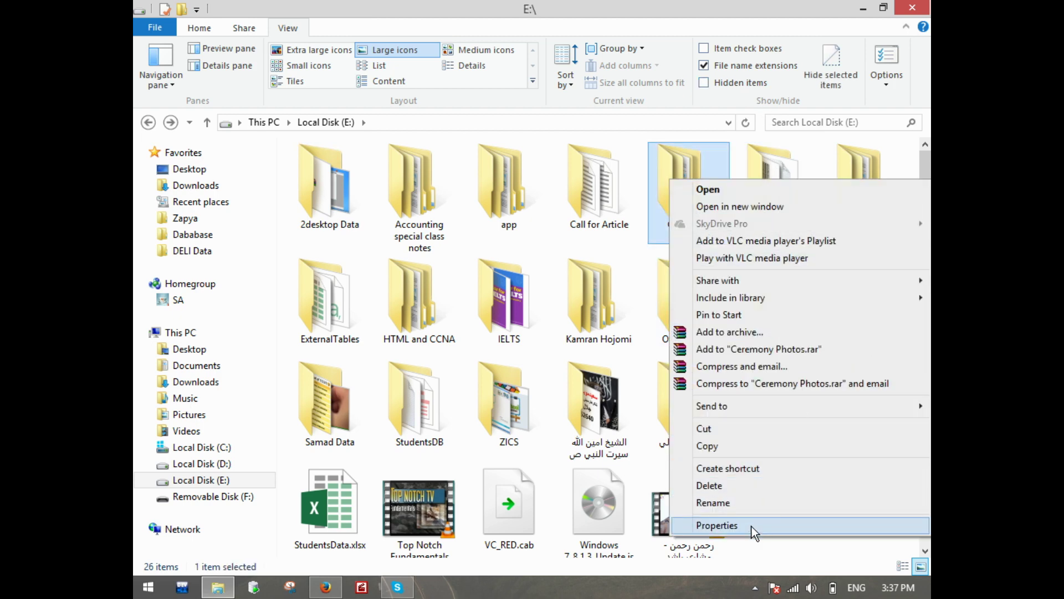
left_click(741, 527)
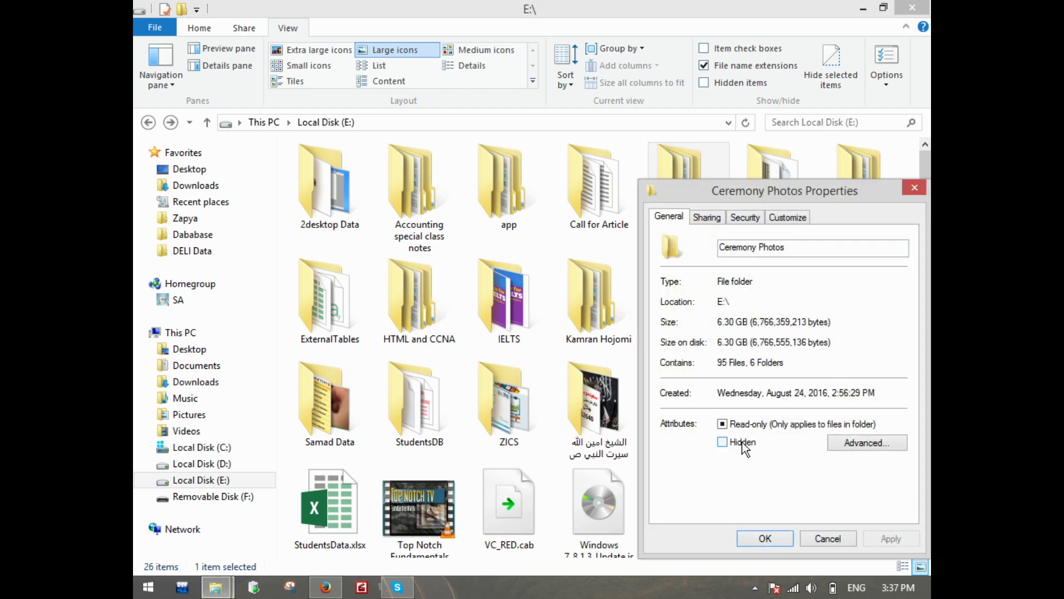
left_click(838, 535)
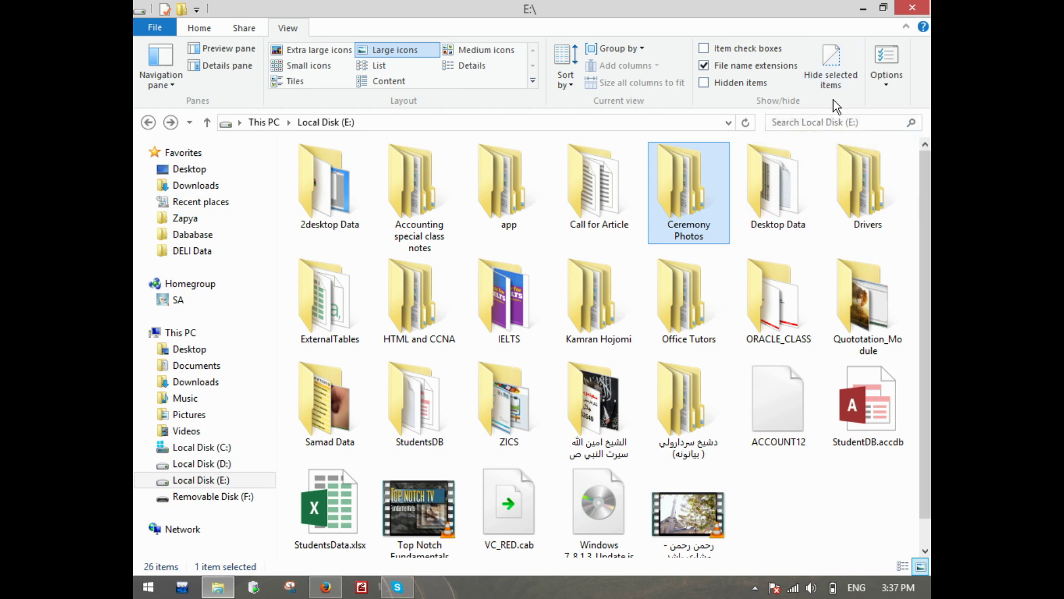
left_click(833, 63)
left_click(424, 178)
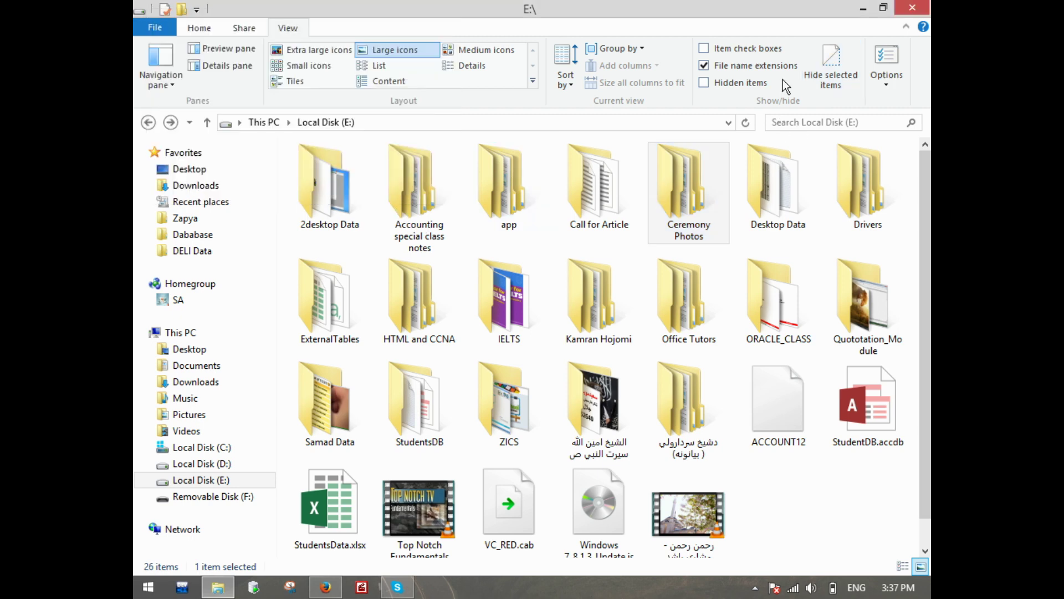
right_click(687, 176)
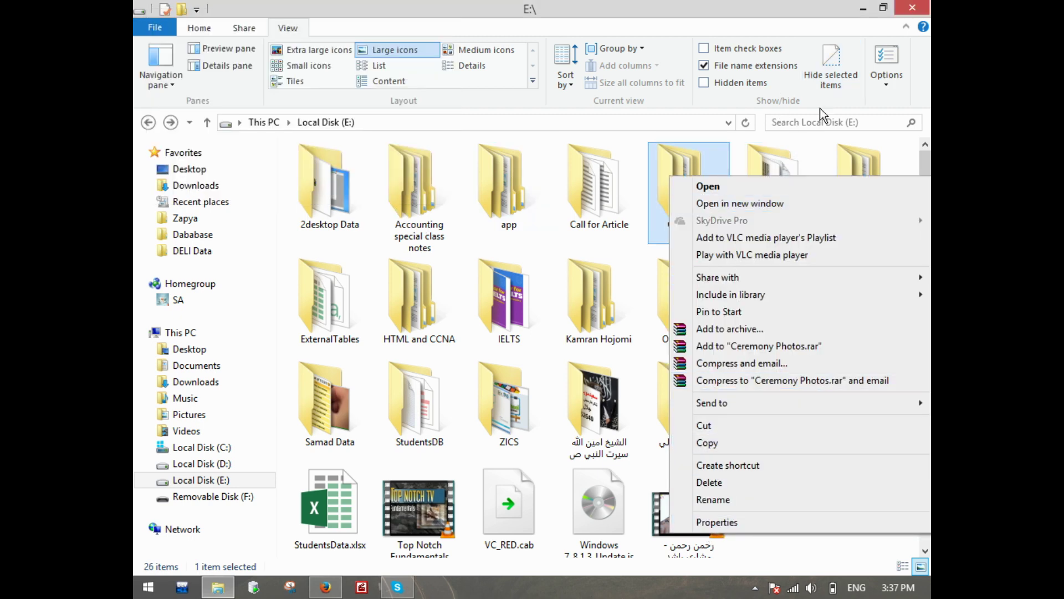
left_click(734, 110)
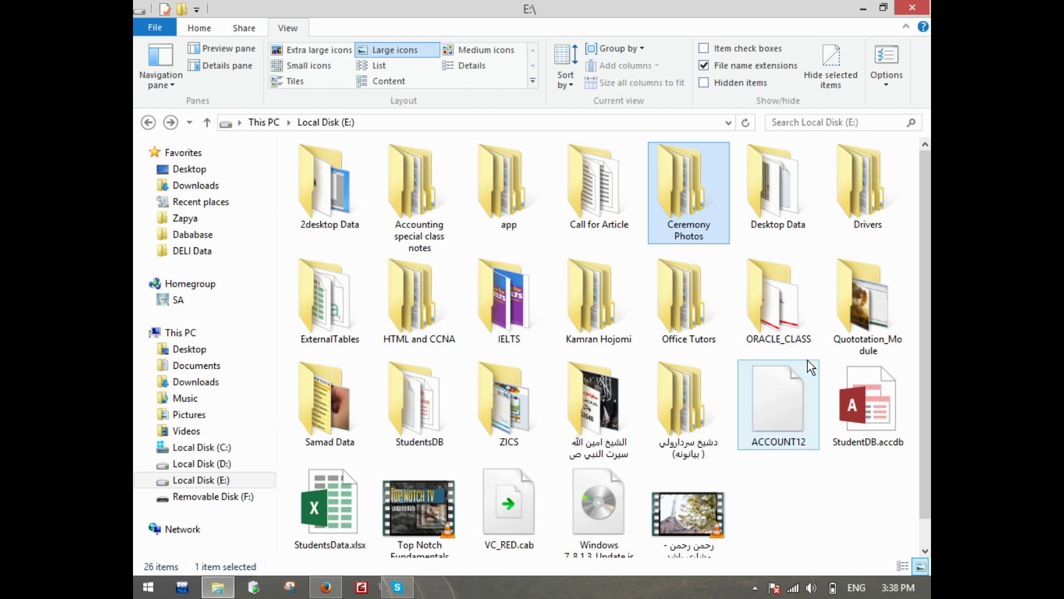
Look through Ceremony Photos down to the 100CANON pictures inside DCIM1, and return to the root of drive E:
double_click(678, 183)
double_click(421, 166)
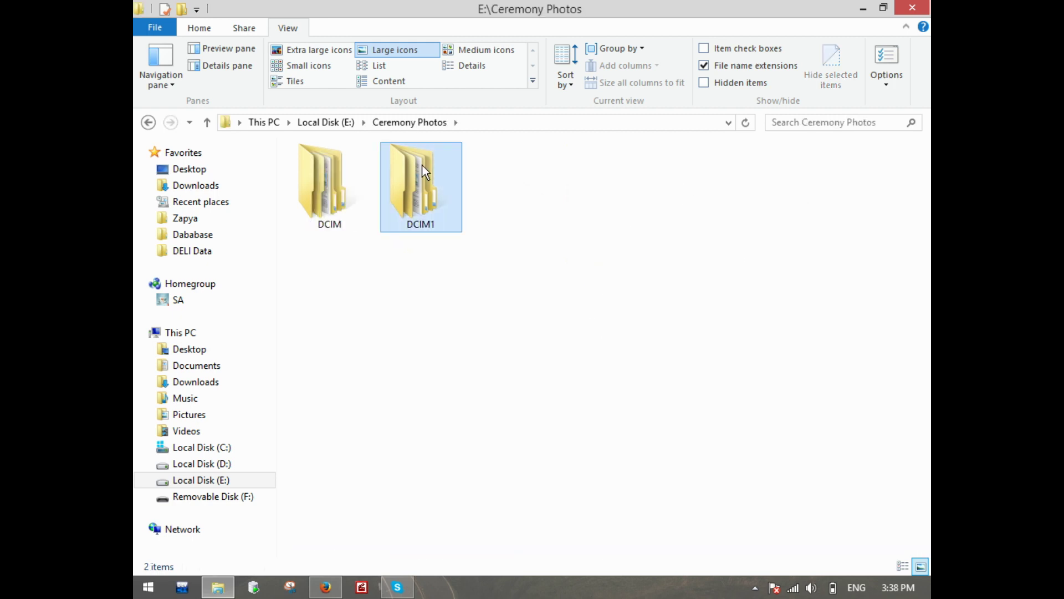
double_click(321, 181)
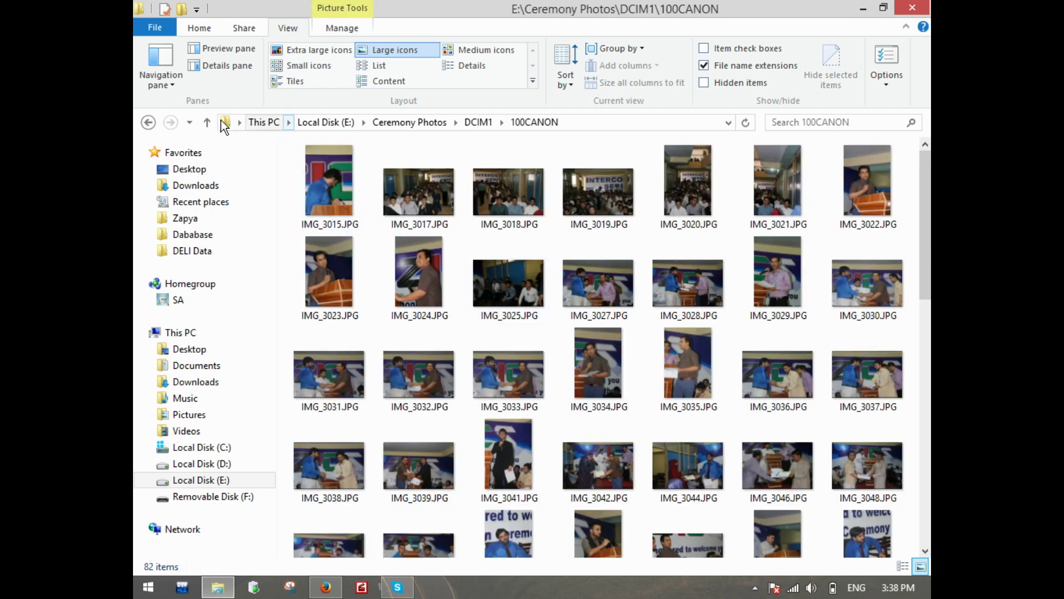
left_click(207, 122)
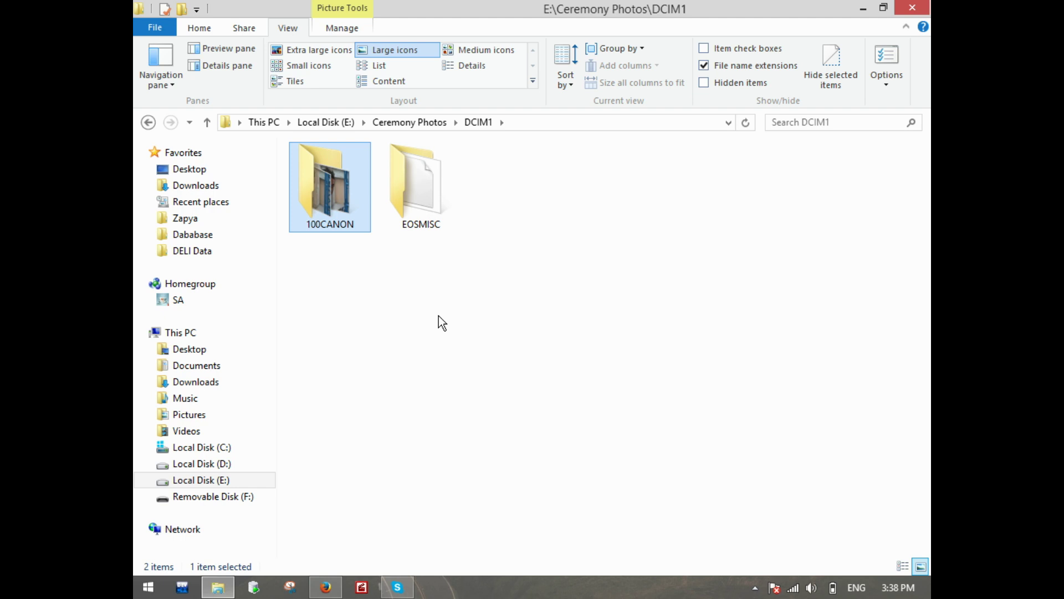
left_click(210, 121)
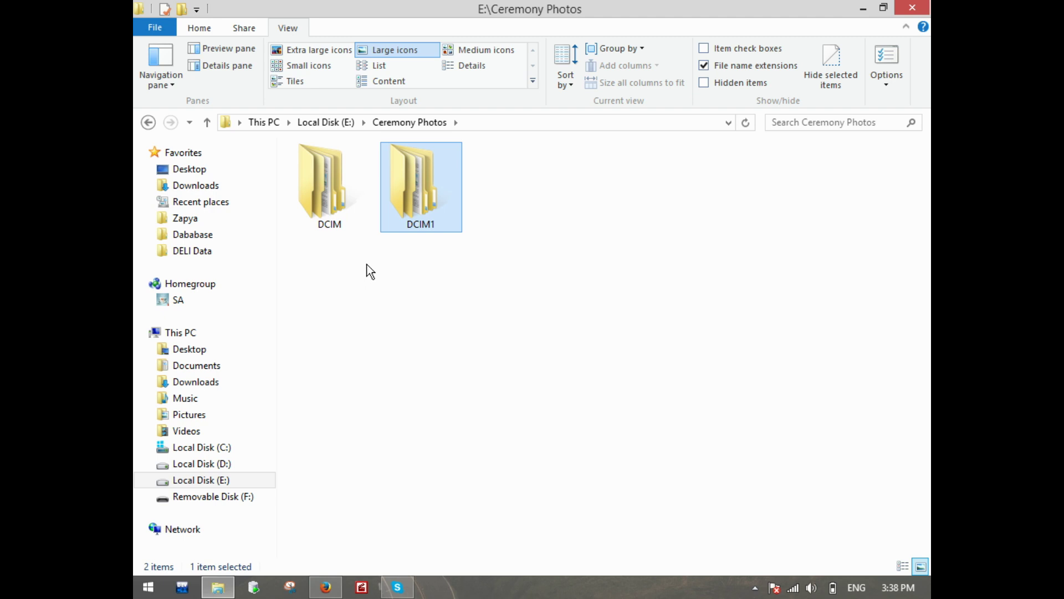
left_click(206, 122)
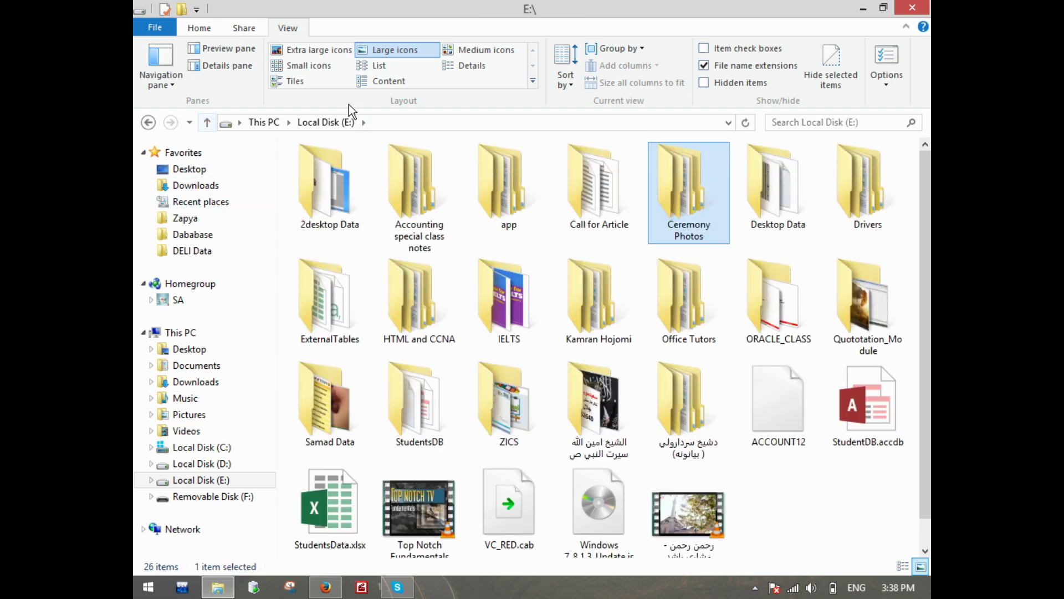
Hide the selected Ceremony Photos folder, applying the change to this folder only
left_click(831, 79)
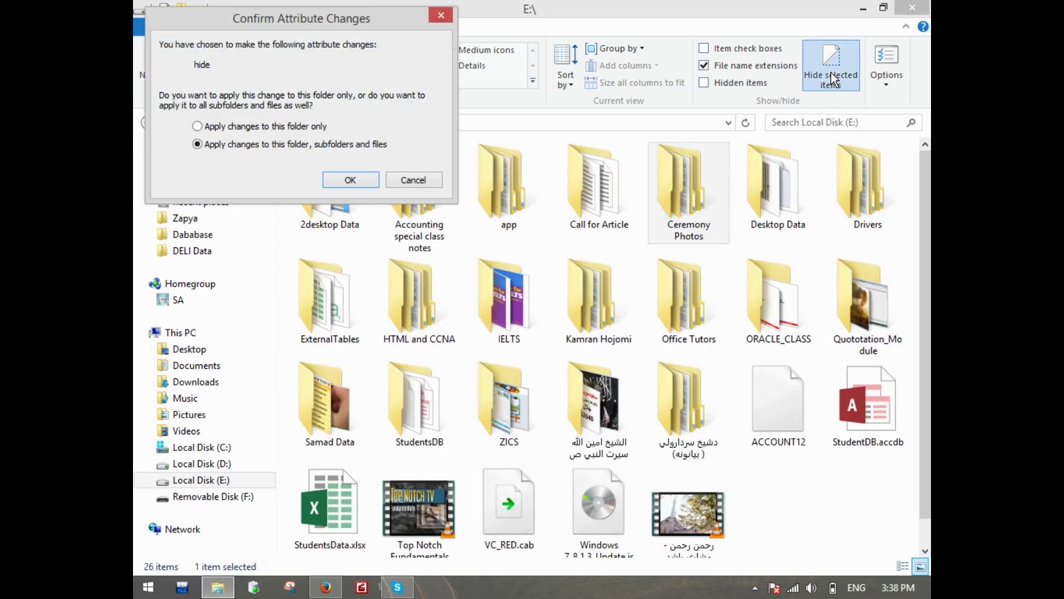
left_click(302, 126)
left_click(351, 179)
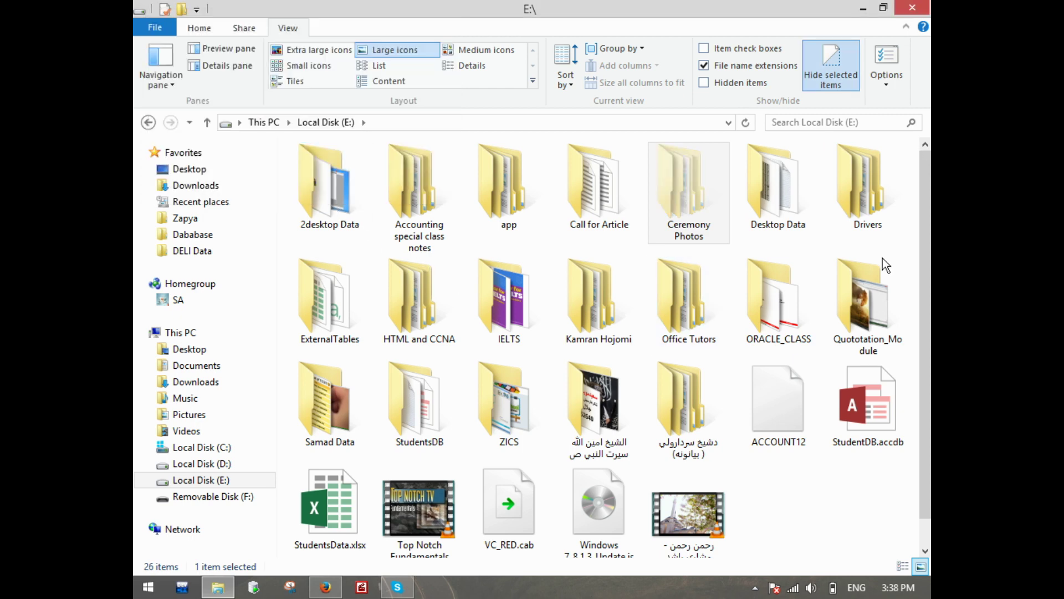
Show hidden items and unhide the Ceremony Photos folder, applying the change to this folder only
left_click(741, 83)
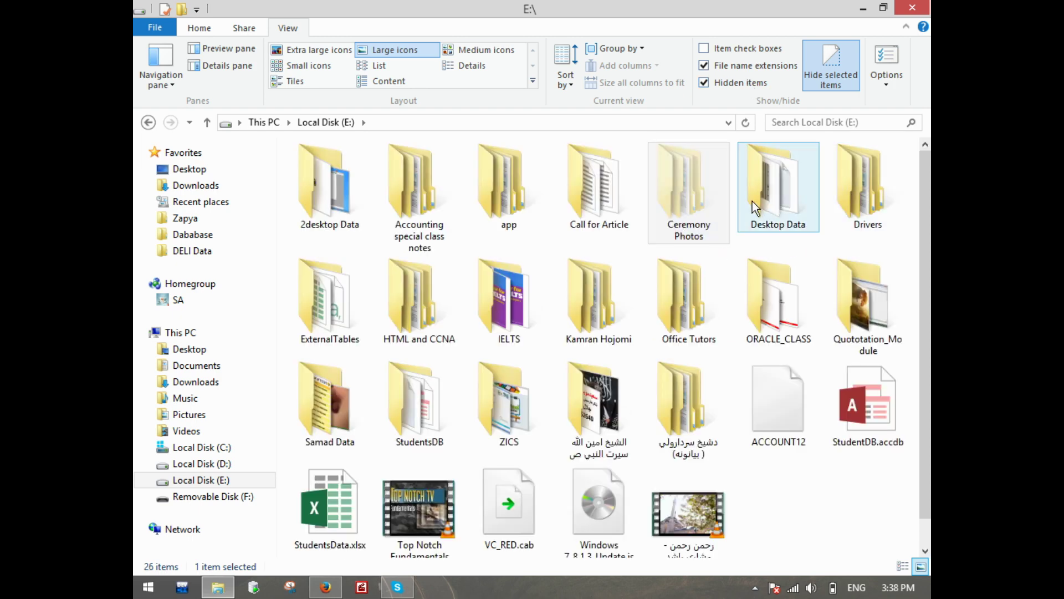
left_click(830, 67)
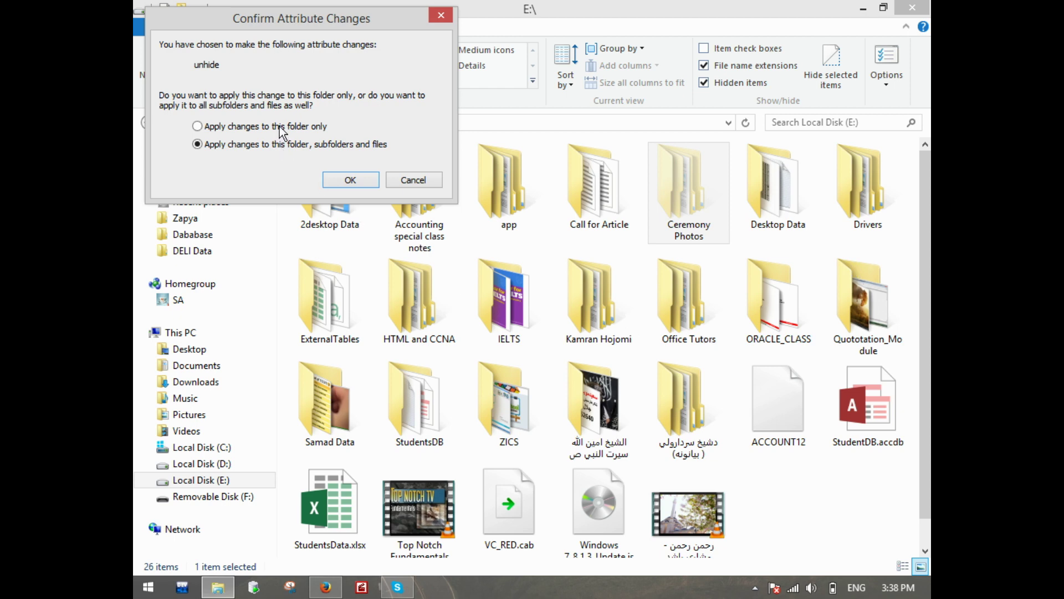
left_click(278, 127)
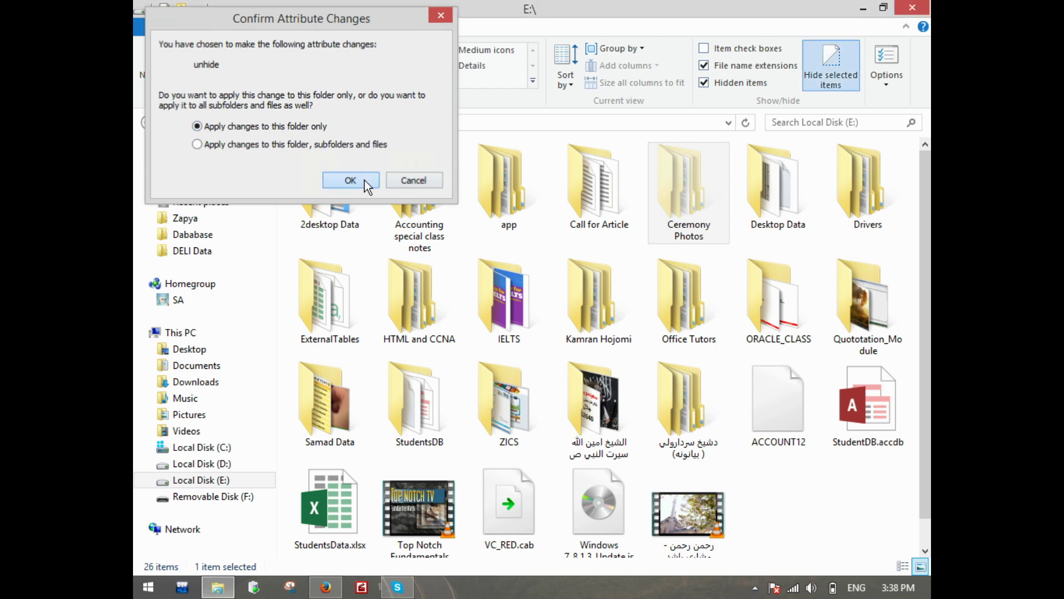
left_click(351, 180)
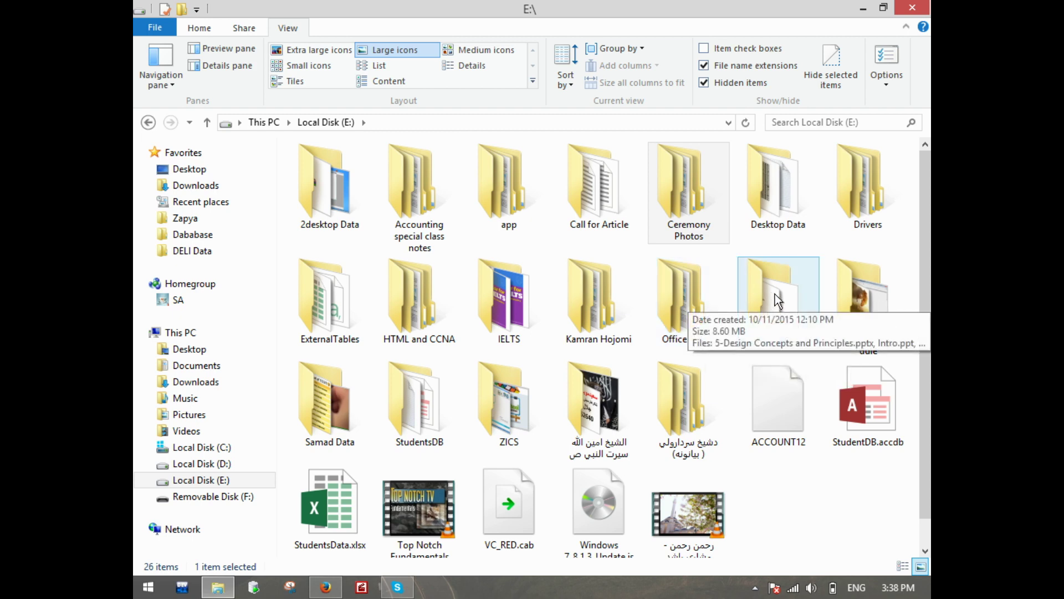
Hide Accounting special class notes, app, Desktop Data, HTML and CCNA and the folder before Office Tutors, for selected items only, and stop showing hidden items
left_click(424, 191)
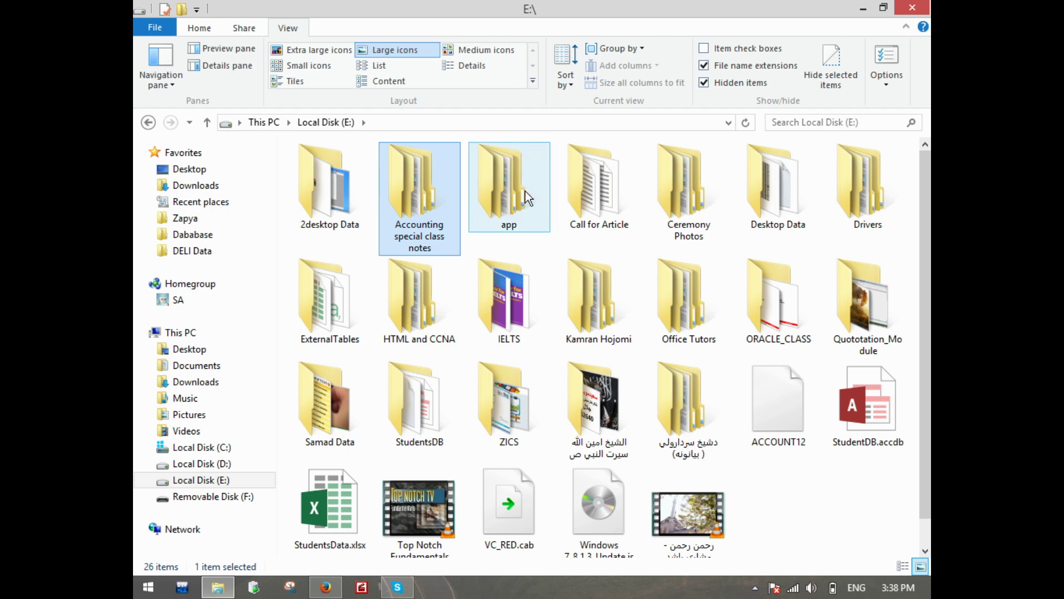
left_click(793, 222, "ctrl")
left_click(582, 335, "ctrl")
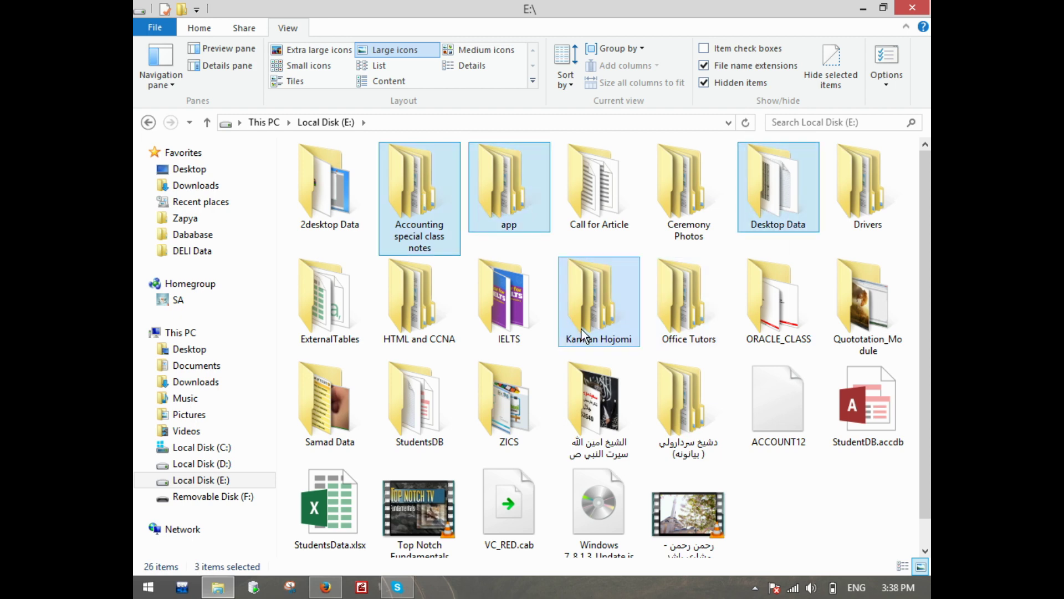
left_click(401, 307, "ctrl")
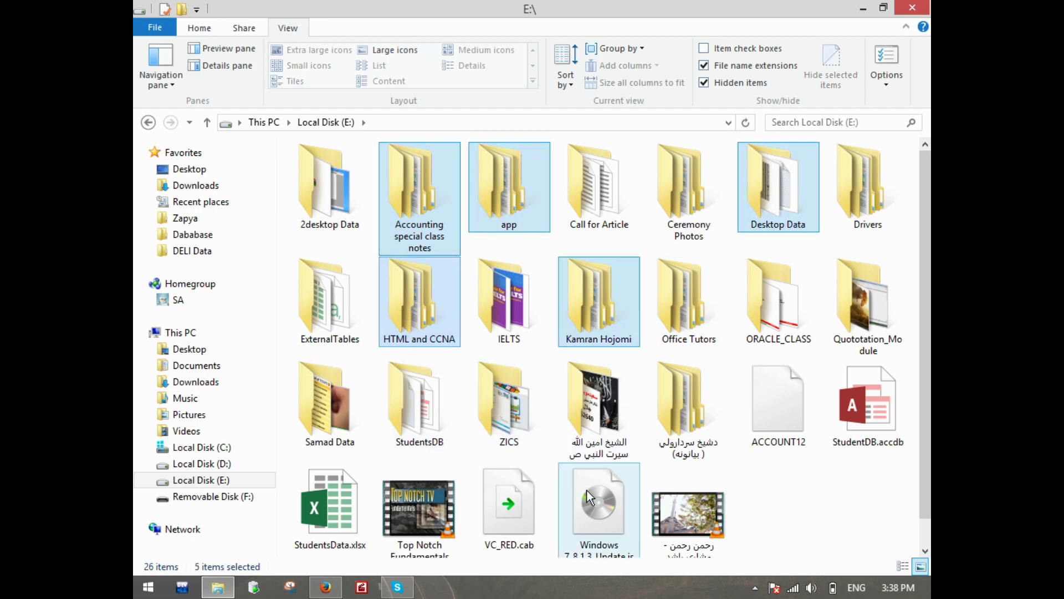
left_click(832, 65)
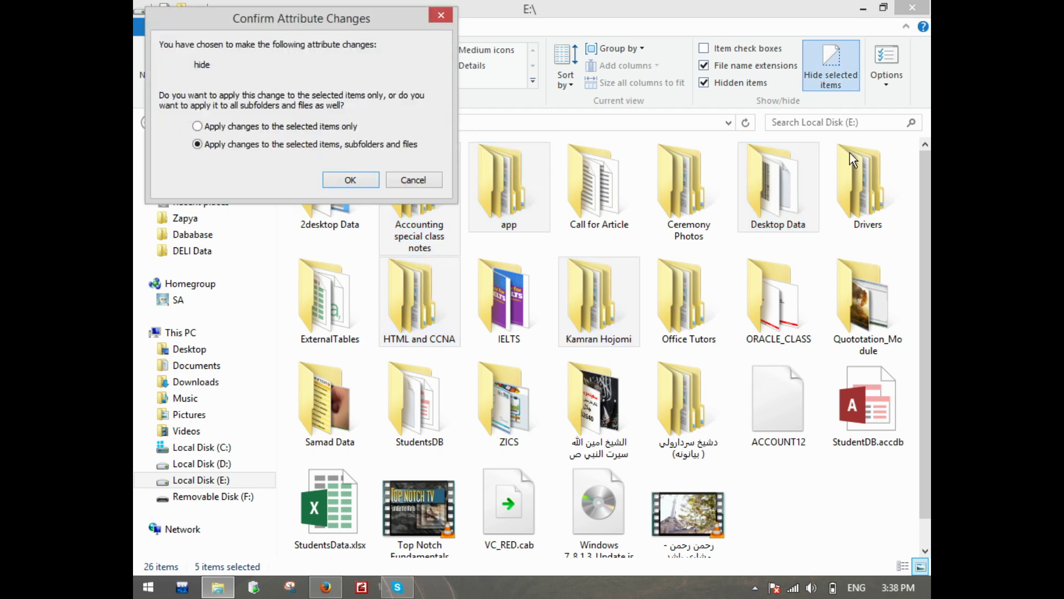
left_click(264, 128)
left_click(351, 180)
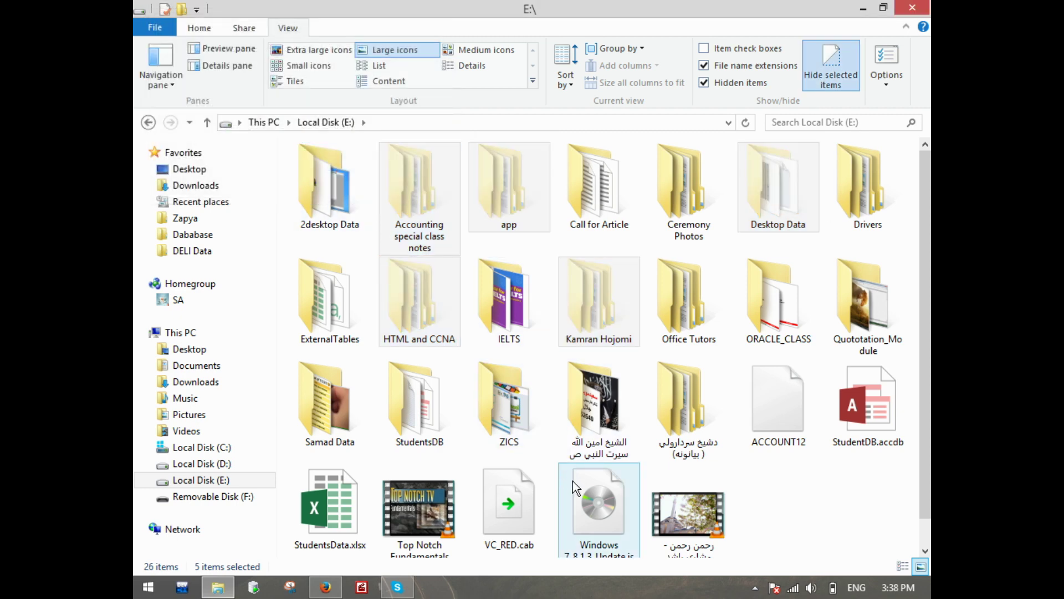
left_click(722, 81)
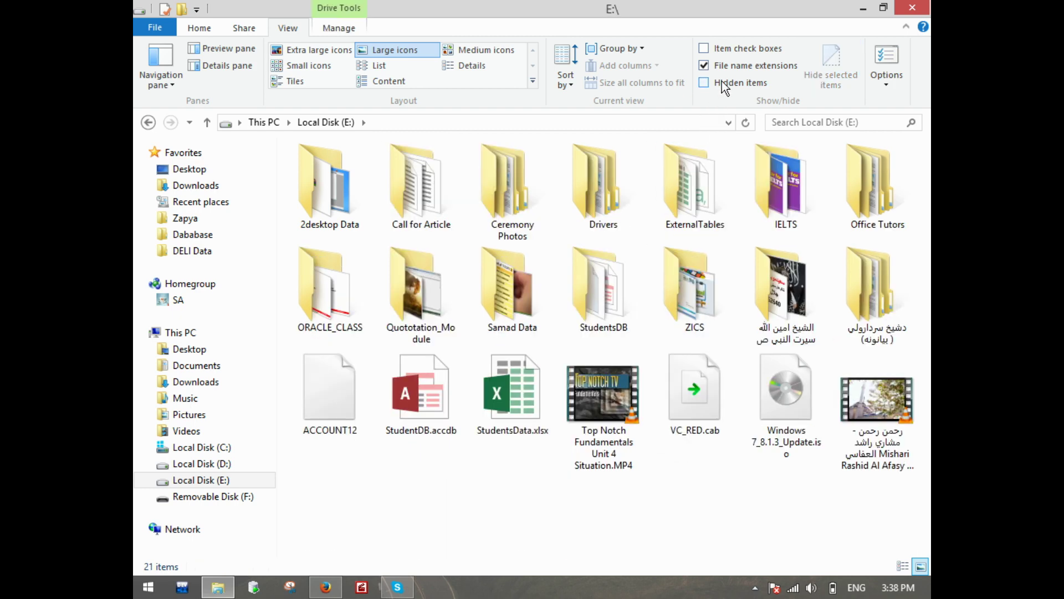
Show hidden items and unhide the five dimmed folders on drive E:, applying the change to the selected items only, and close the window
left_click(707, 86)
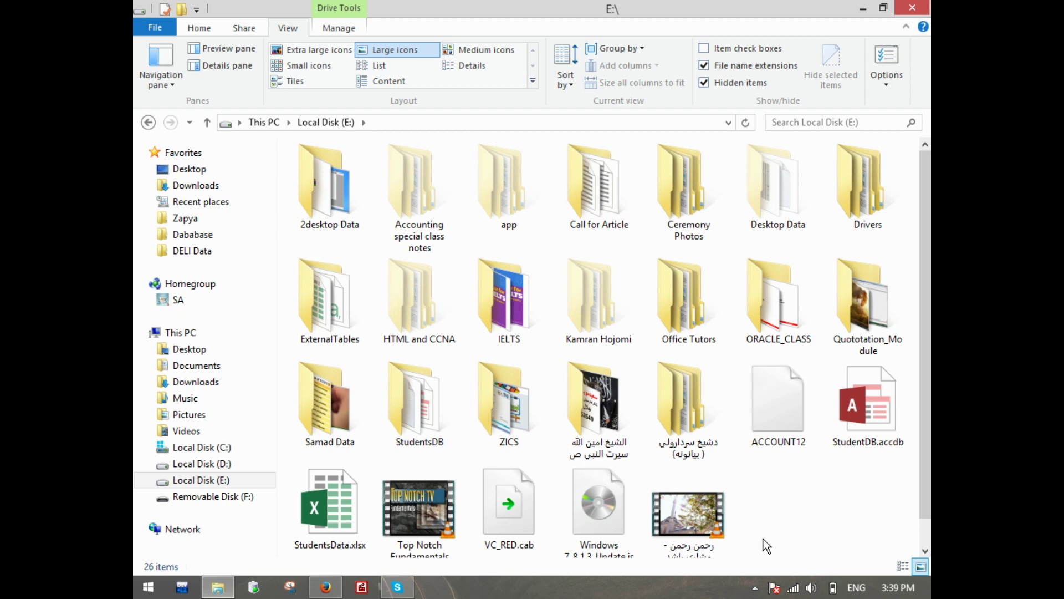
left_click(418, 182)
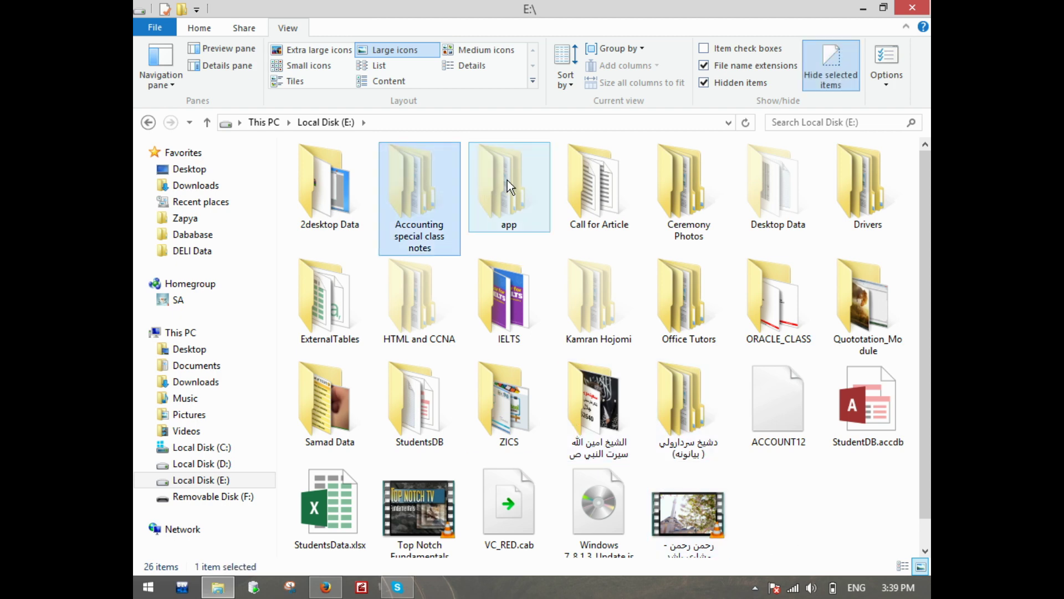
left_click(485, 184, "ctrl")
left_click(421, 301, "ctrl")
left_click(587, 288, "ctrl")
left_click(770, 176, "ctrl")
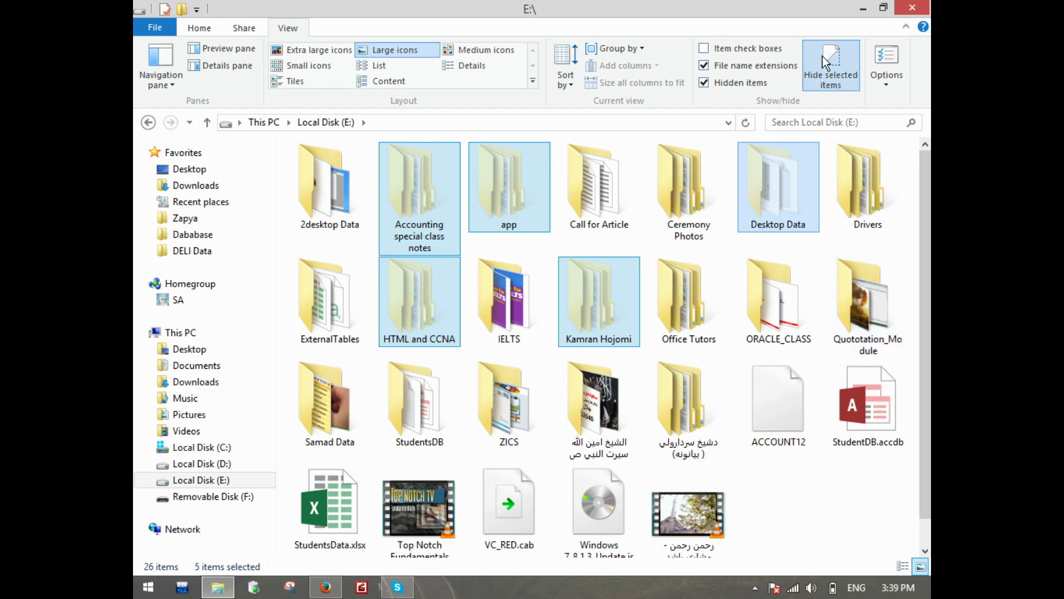
left_click(822, 56)
left_click(312, 125)
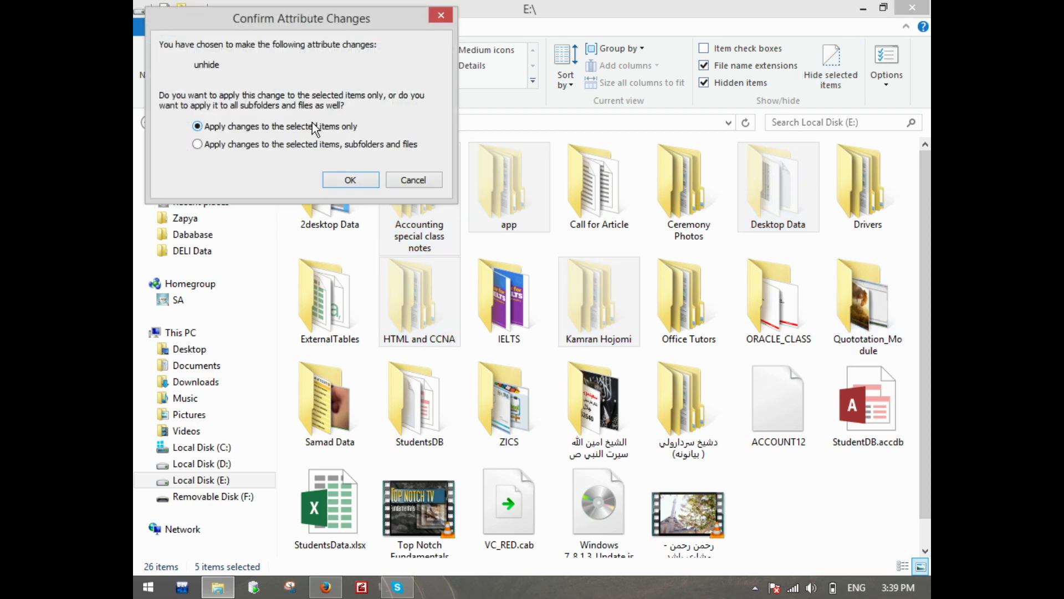
left_click(350, 180)
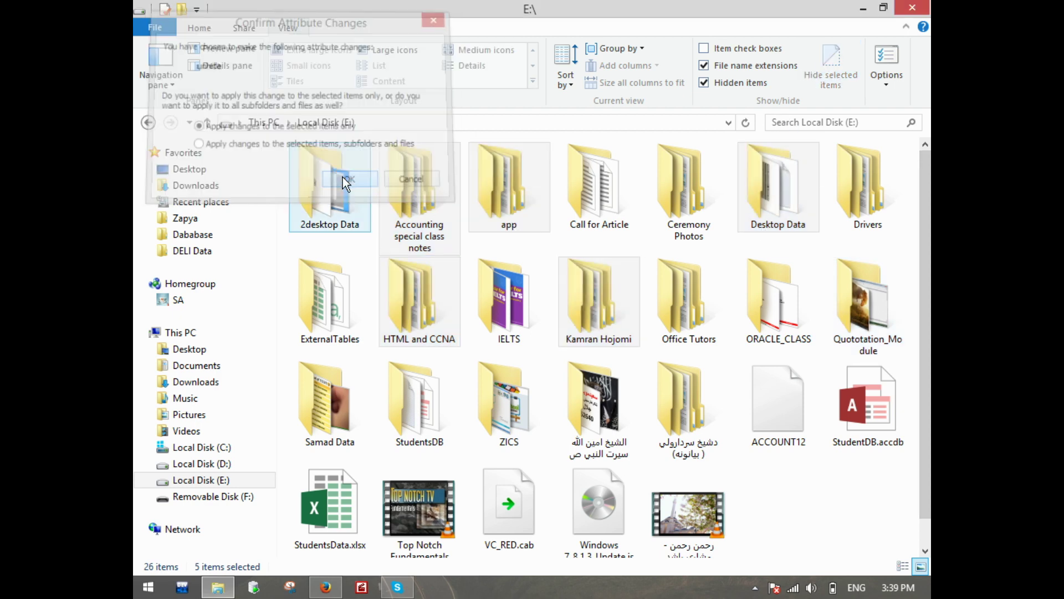
left_click(781, 521)
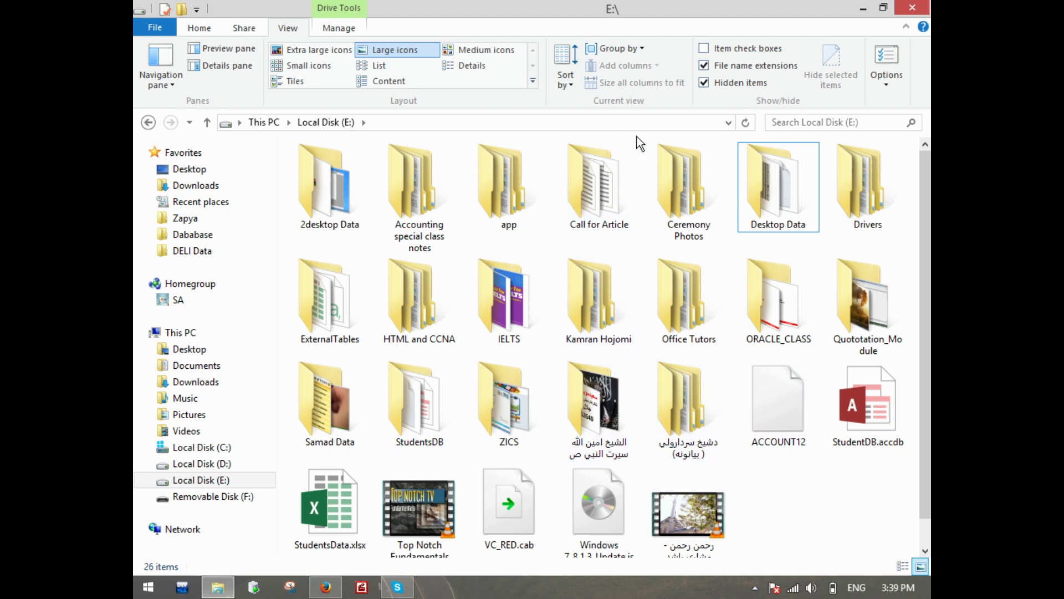
left_click(911, 7)
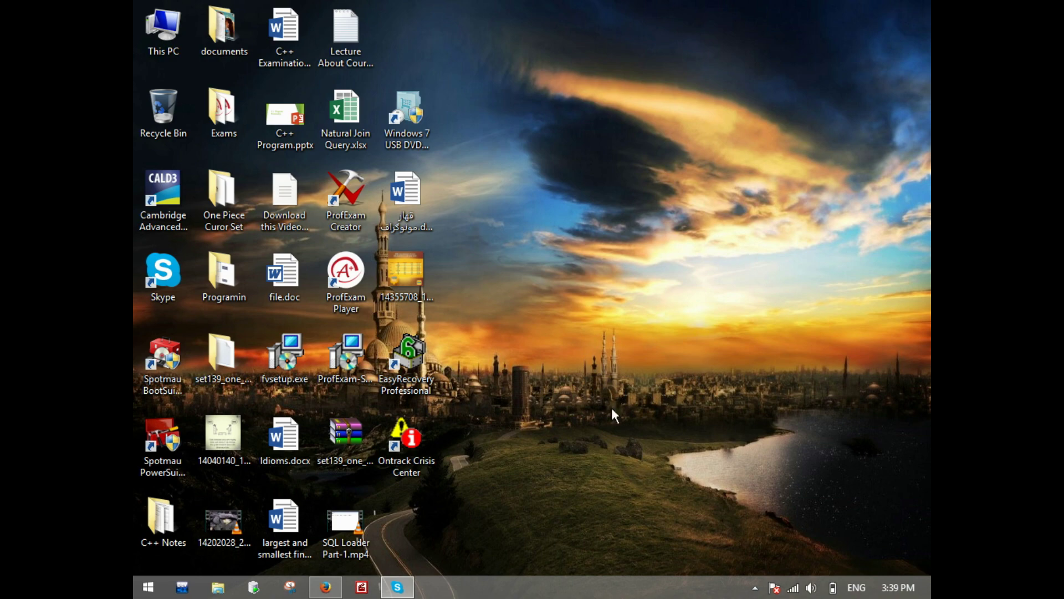
Set the Hidden attribute on the desktop's Exams folder, applying the change to this folder only
right_click(220, 105)
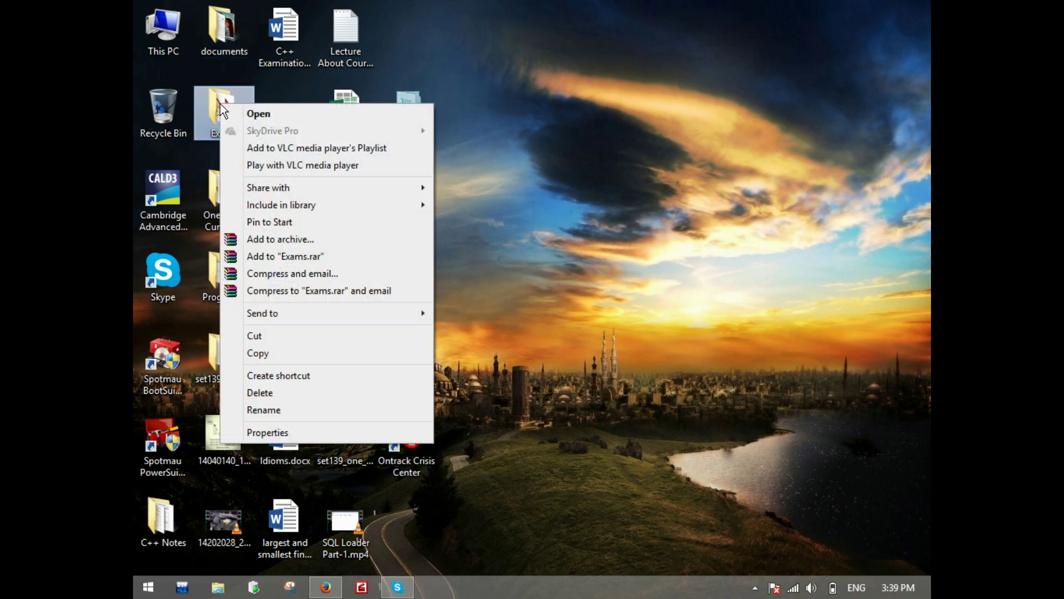
left_click(266, 438)
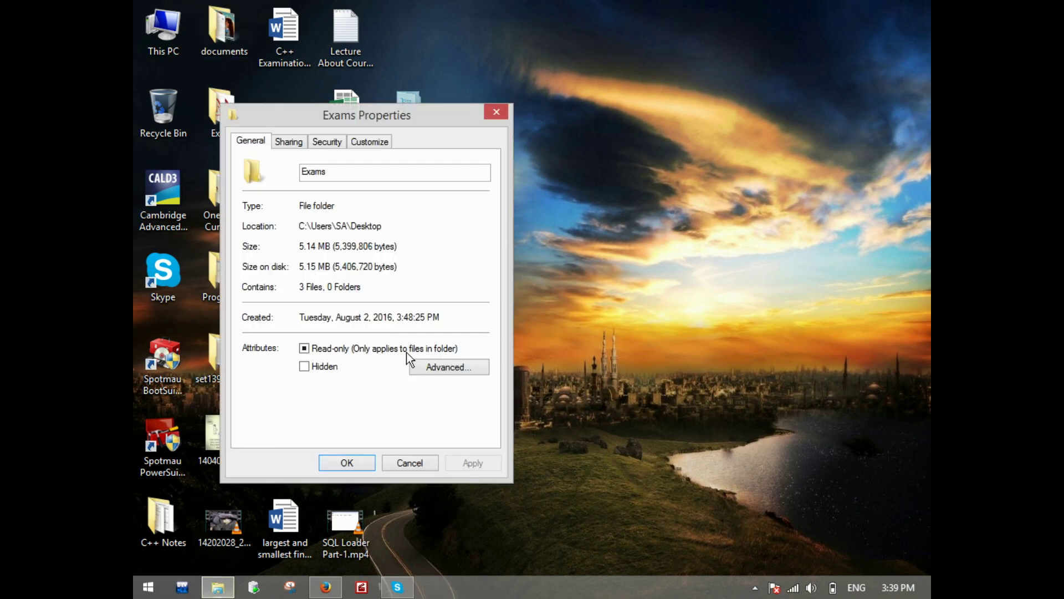
left_click(331, 371)
left_click(349, 463)
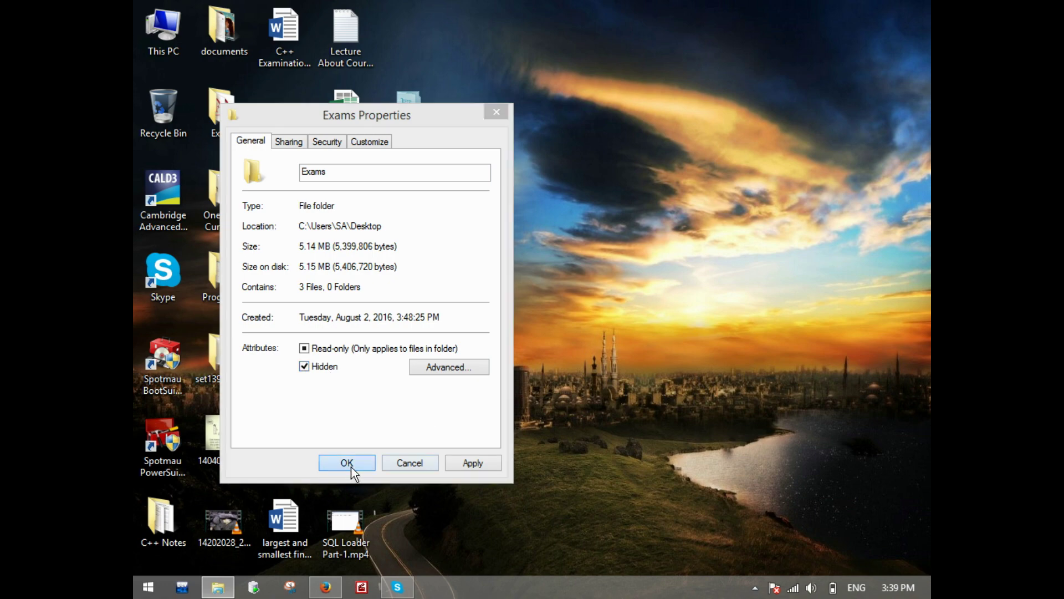
left_click(331, 259)
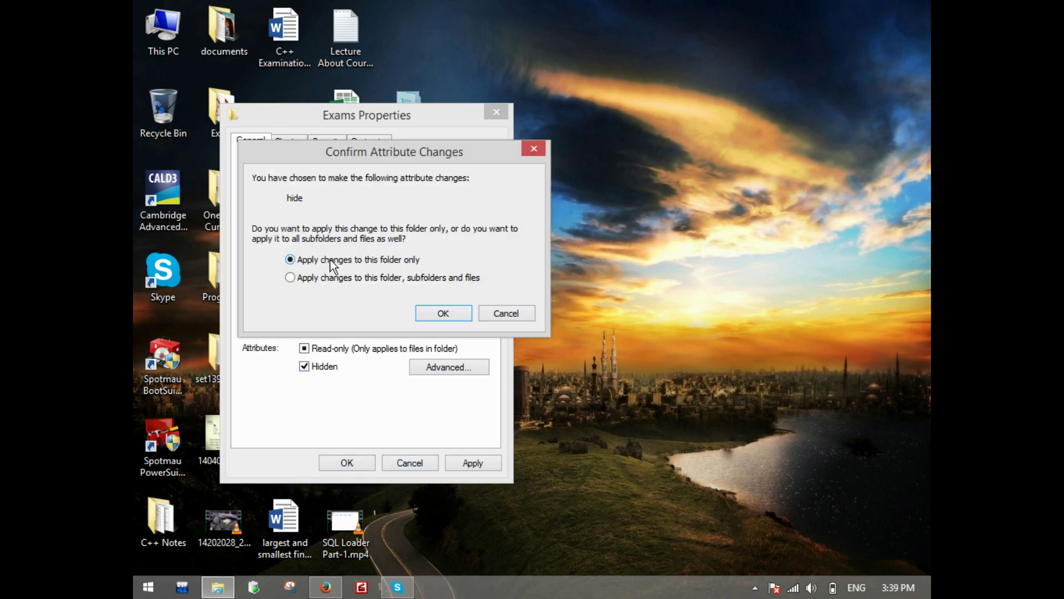
left_click(438, 313)
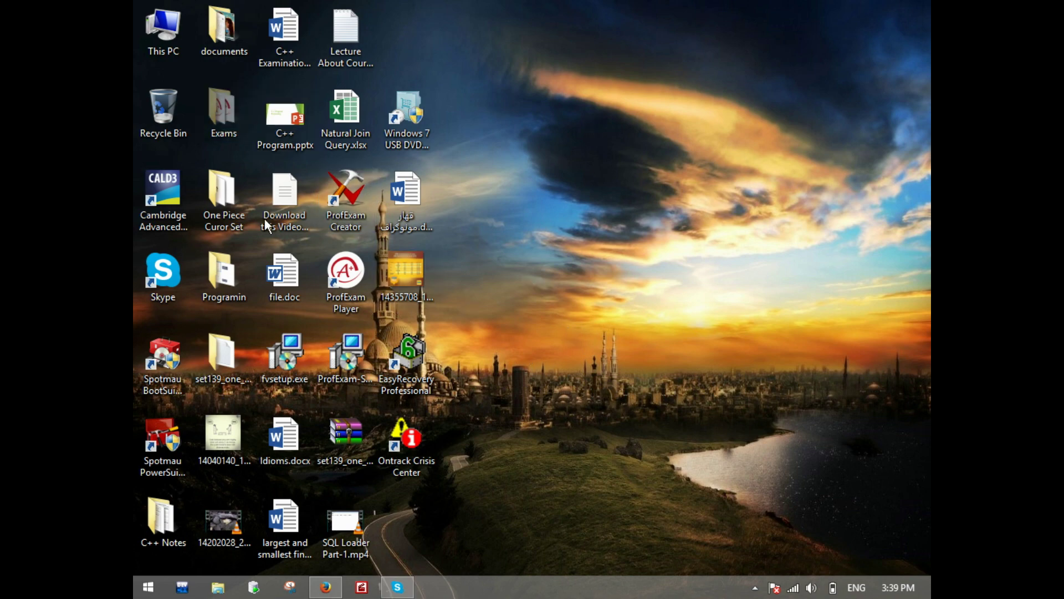
Turn off the display of hidden items from This PC and return to the desktop
double_click(164, 25)
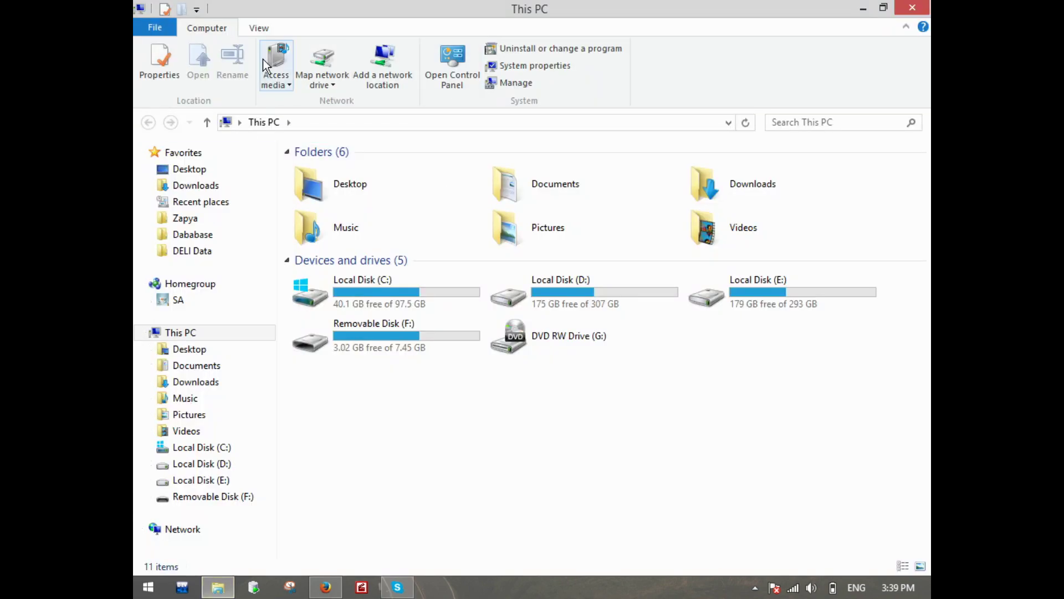
left_click(259, 30)
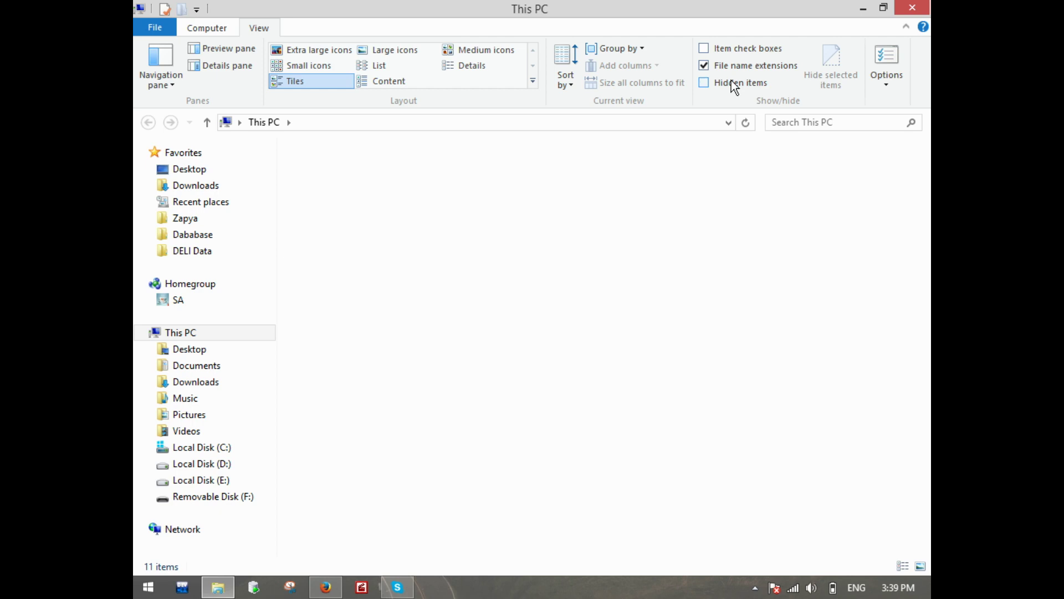
left_click(920, 8)
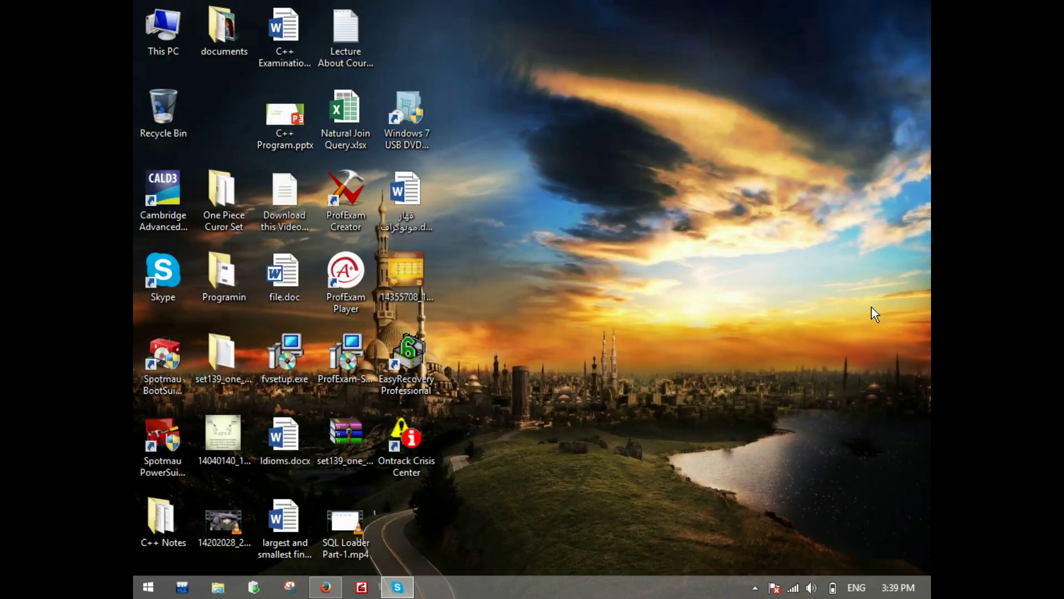
Turn on the display of hidden items from This PC and close the window
double_click(164, 25)
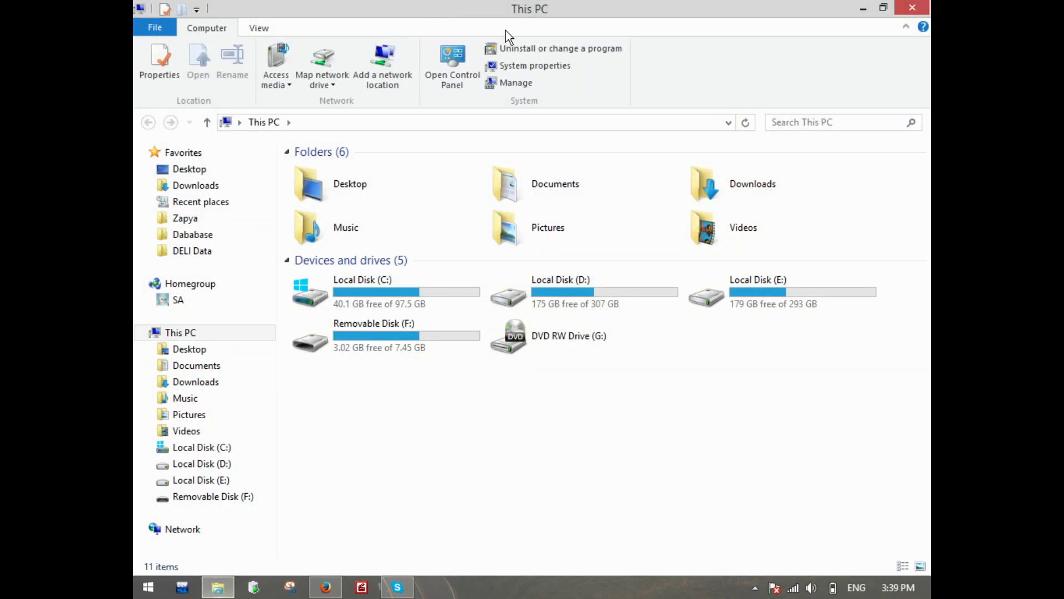
left_click(268, 32)
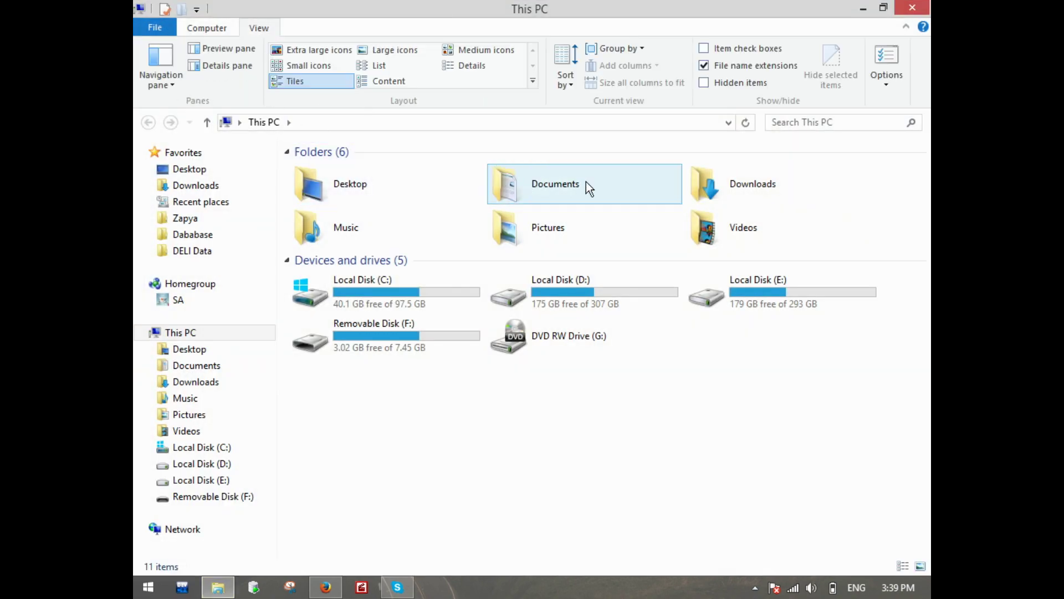
left_click(736, 88)
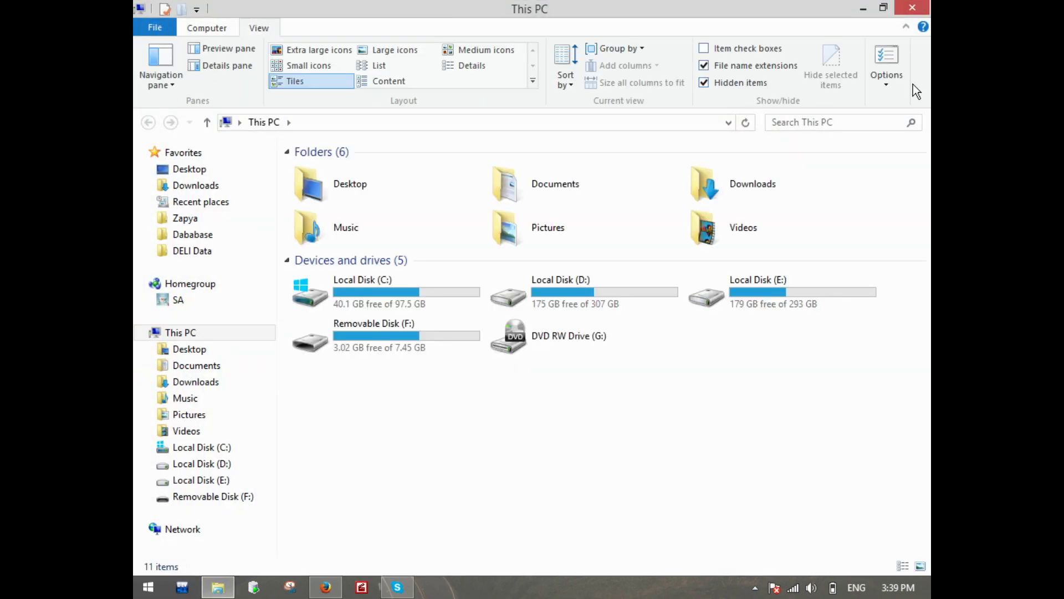
left_click(912, 7)
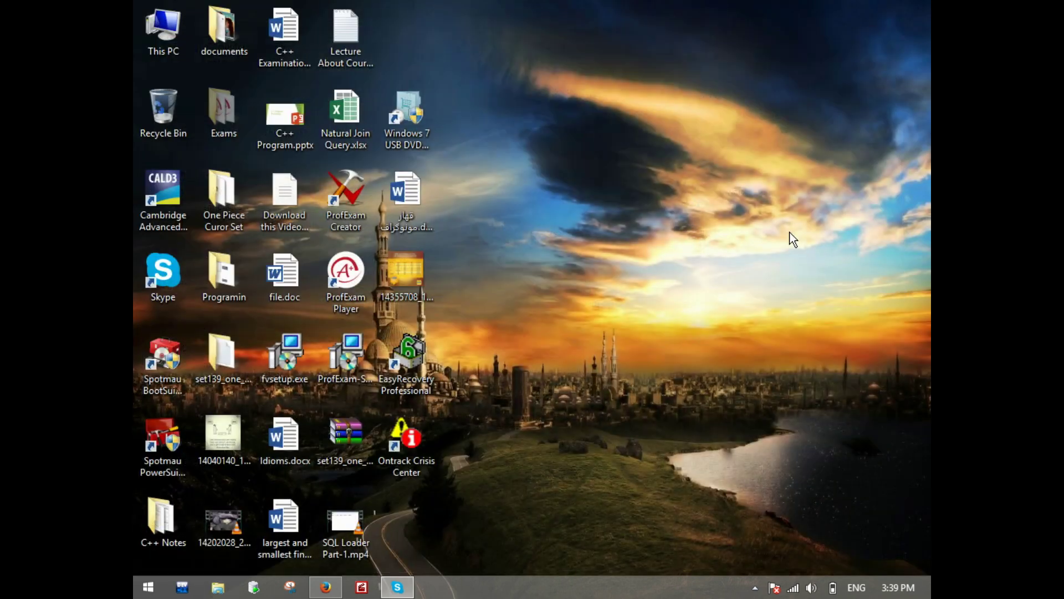
Remove the Hidden attribute from the desktop's Exams folder, applying the change to this folder only
left_click(236, 112)
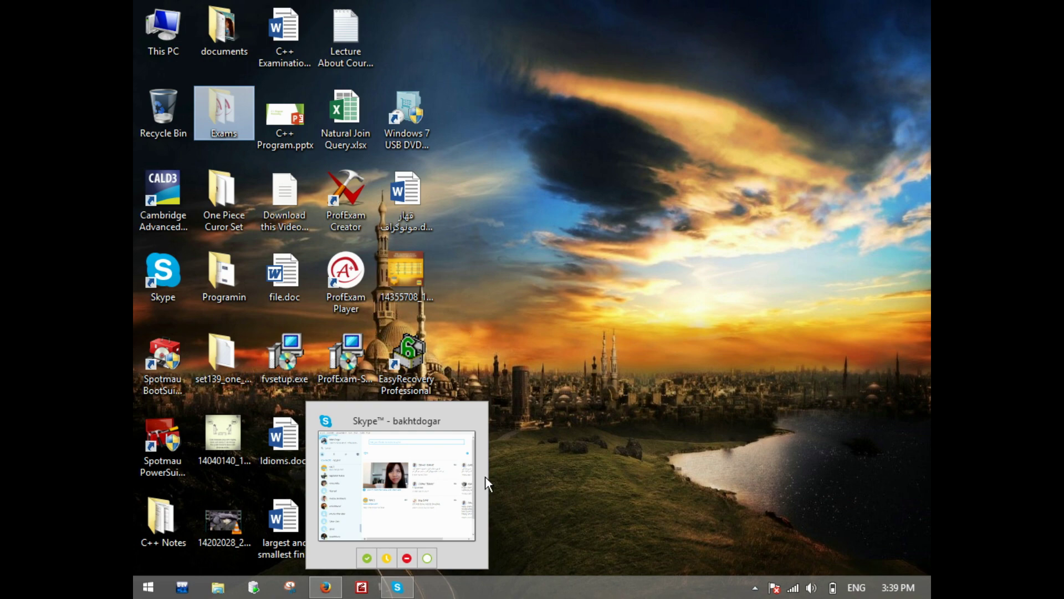
right_click(216, 99)
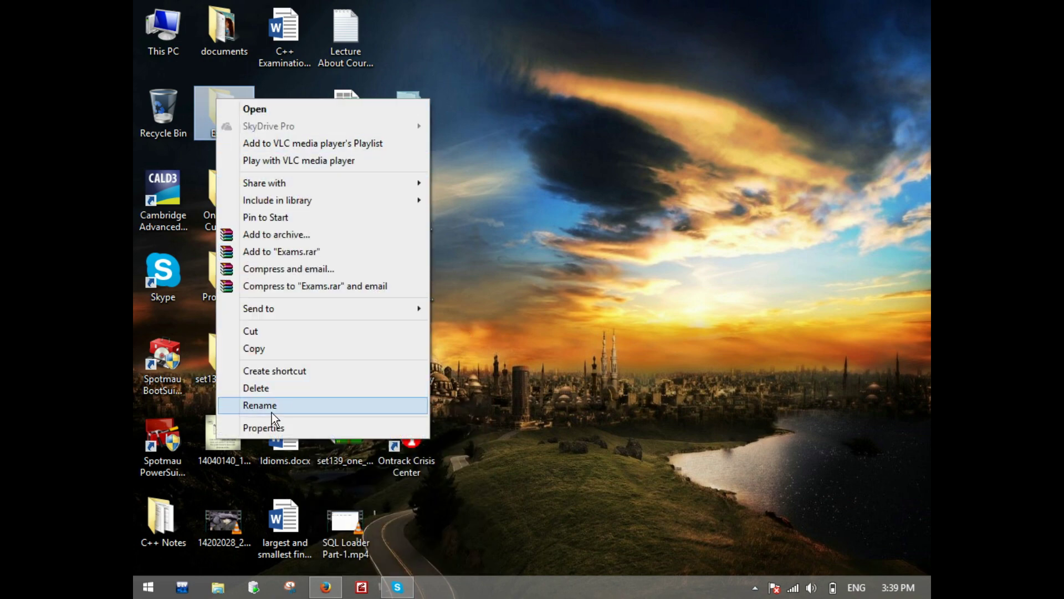
left_click(254, 428)
left_click(308, 364)
left_click(343, 459)
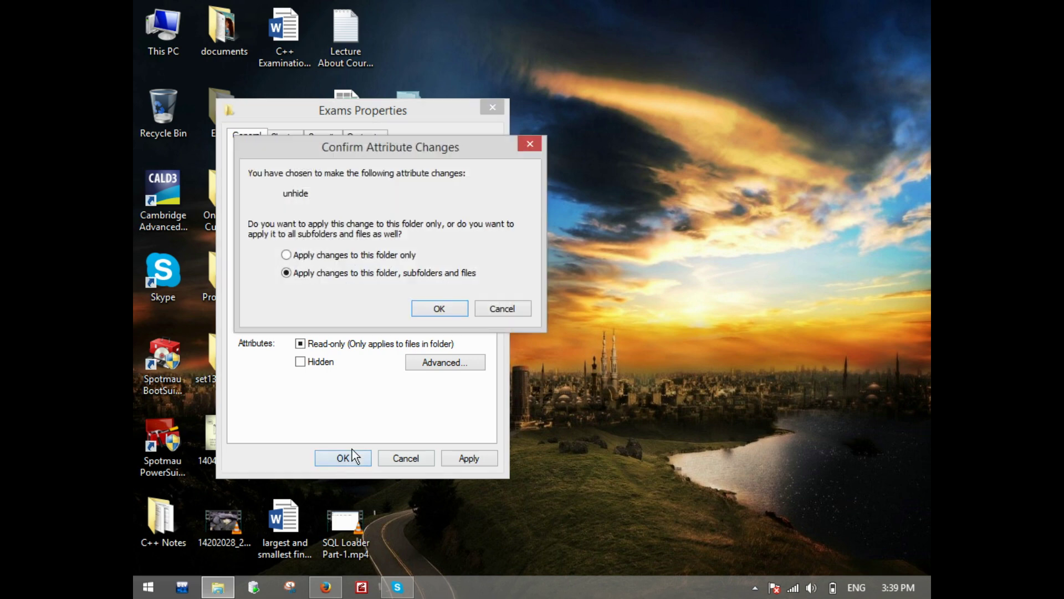
left_click(337, 258)
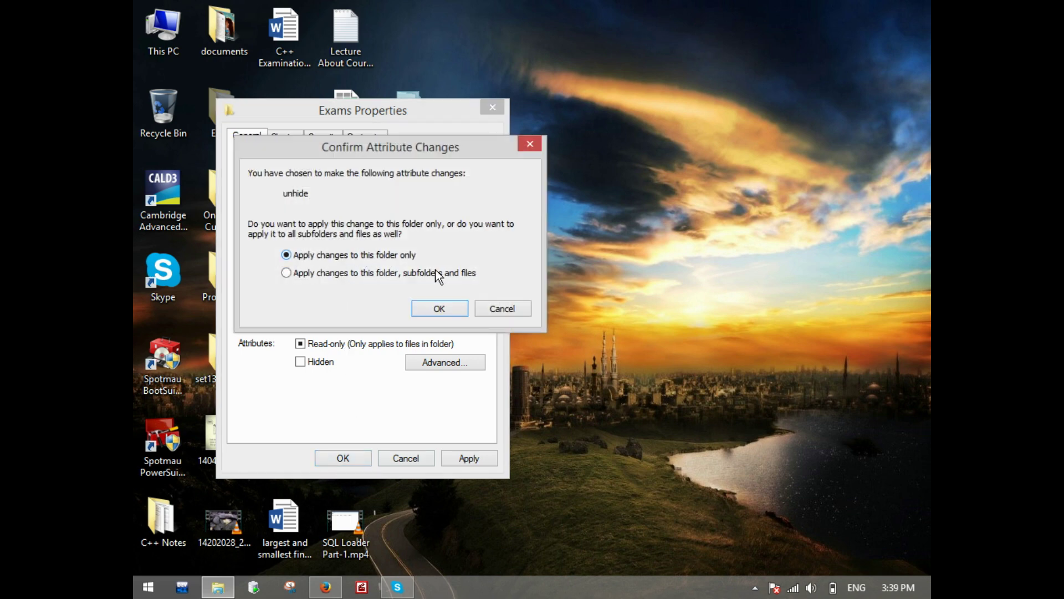
left_click(421, 305)
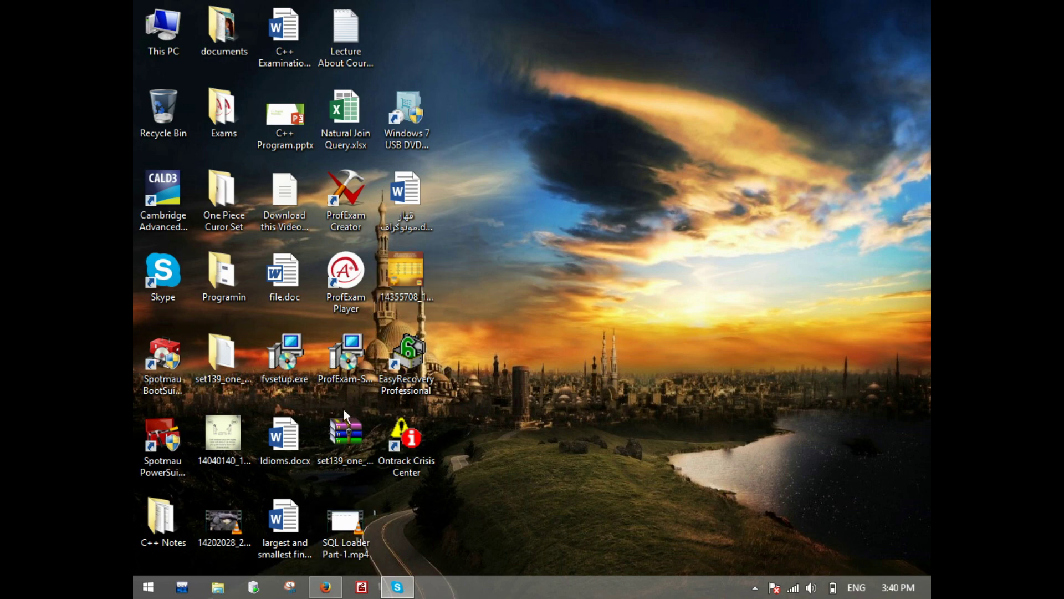
Review the hidden files and folders settings in This PC's Folder Options and close them without changes
double_click(164, 28)
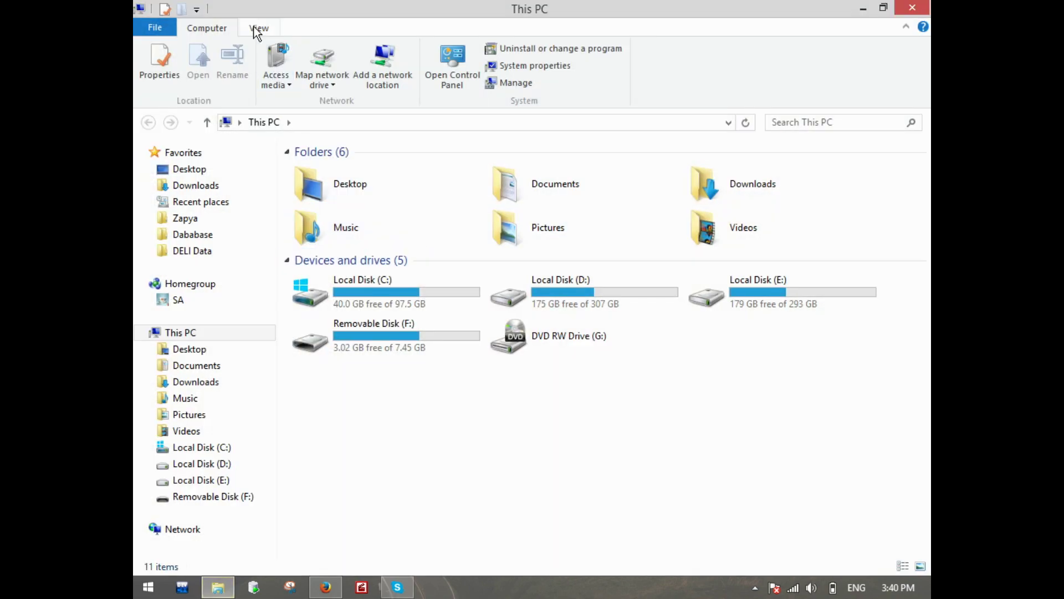
left_click(253, 24)
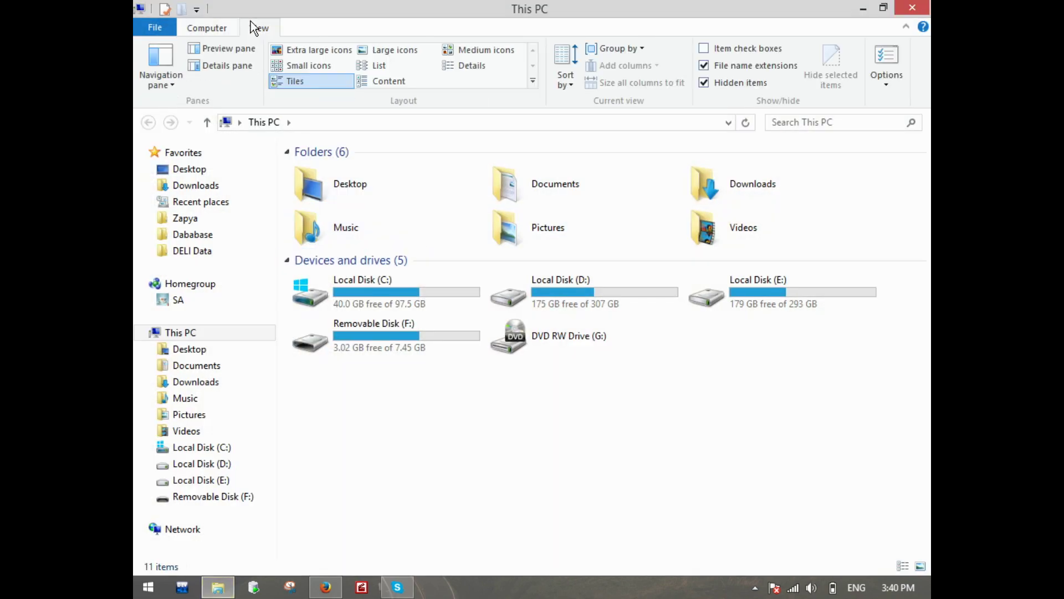
left_click(885, 66)
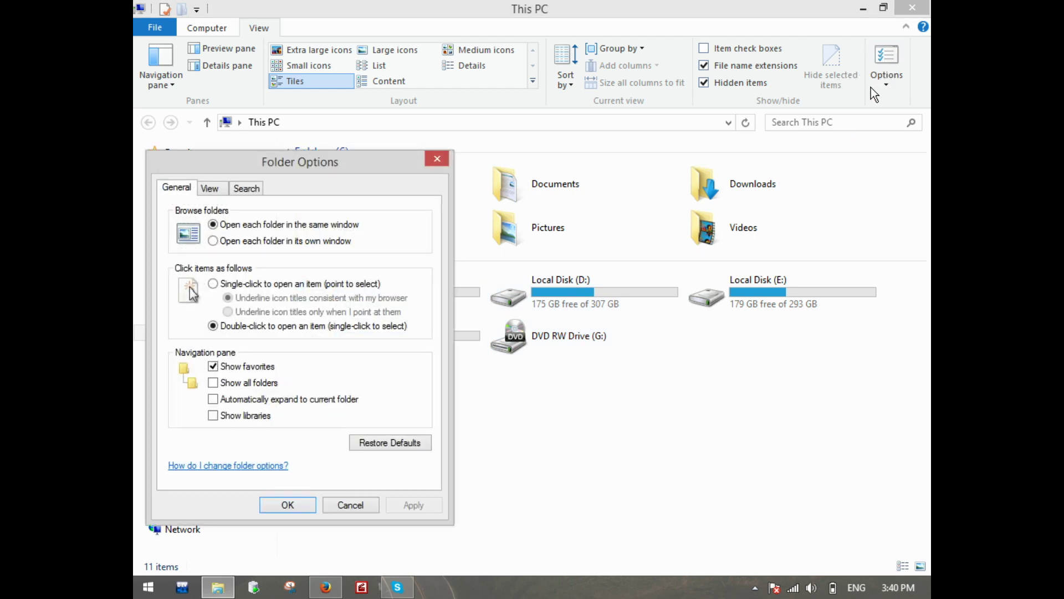
left_click_drag(306, 158, 462, 21)
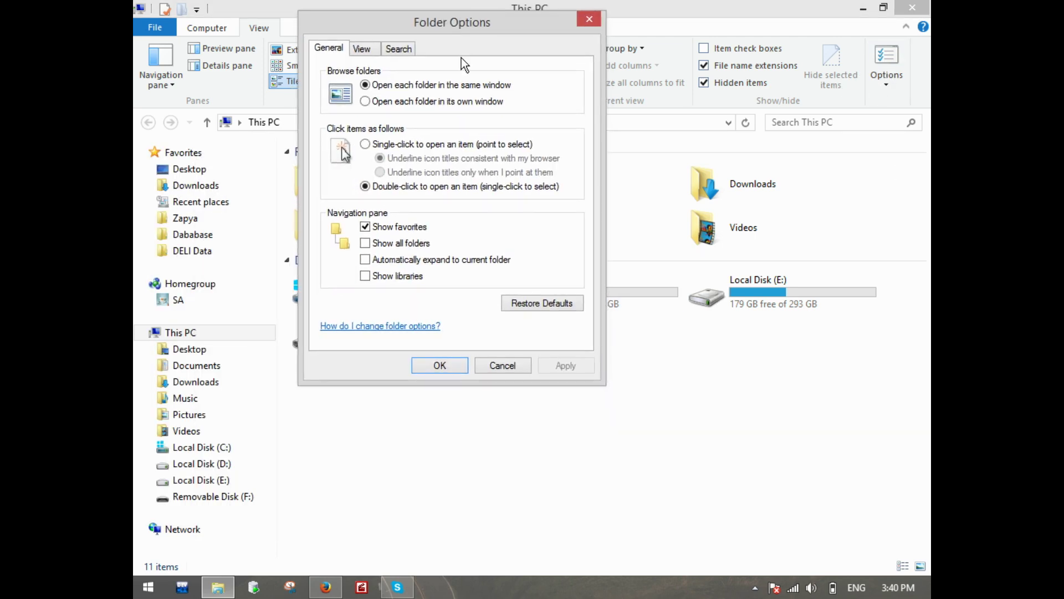
left_click(362, 50)
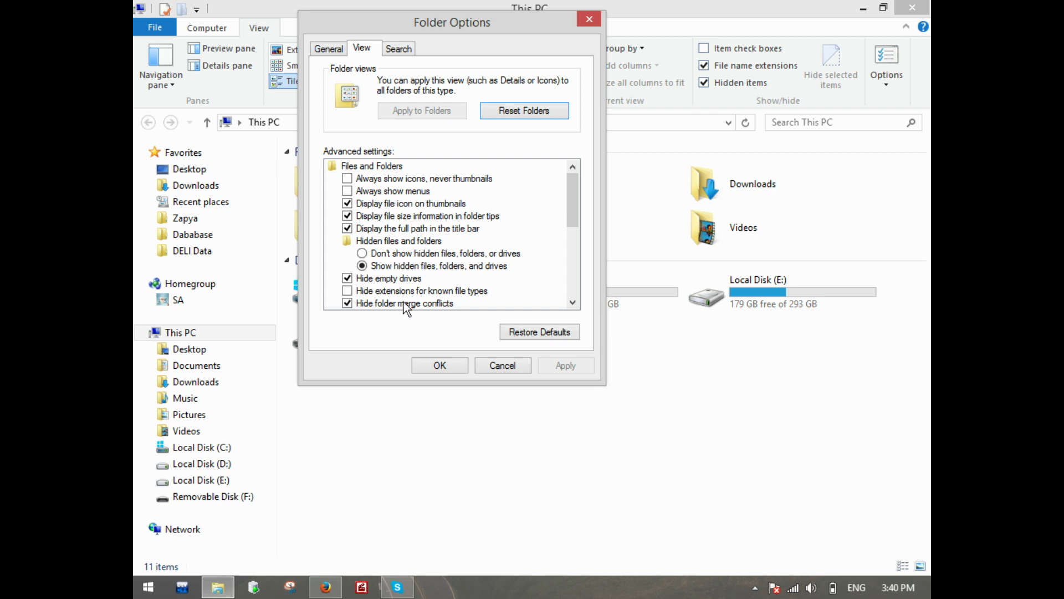
left_click(490, 367)
left_click(767, 294)
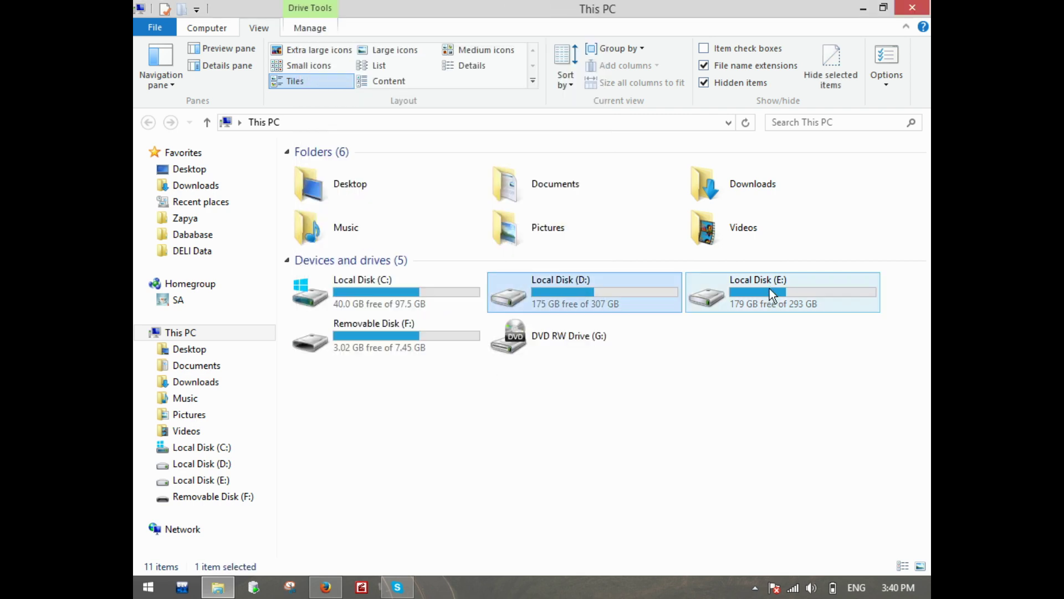
left_click(450, 336)
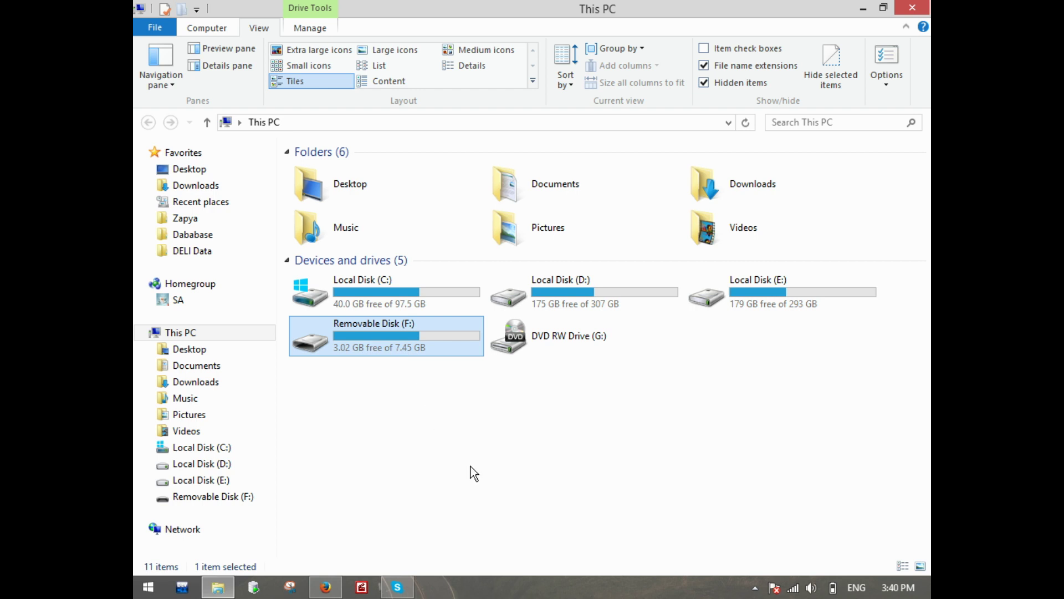